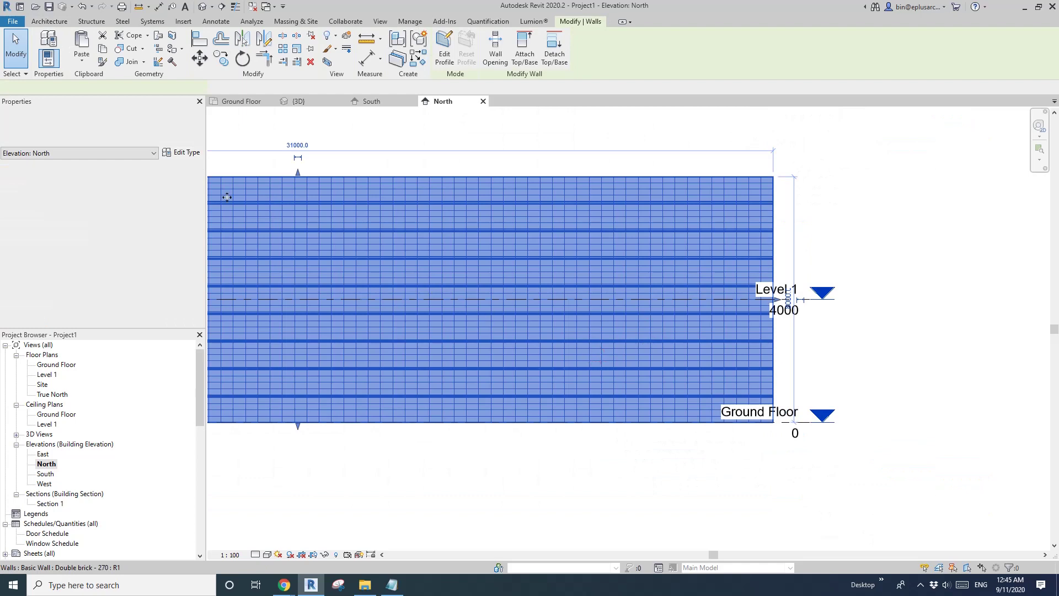
# Place a vertical aligned dimension string across one repeat of the wall's horizontal pattern lines, beside the wall's end above Ground Floor
pyautogui.press('Escape')
pyautogui.scroll(4, 650, 378)
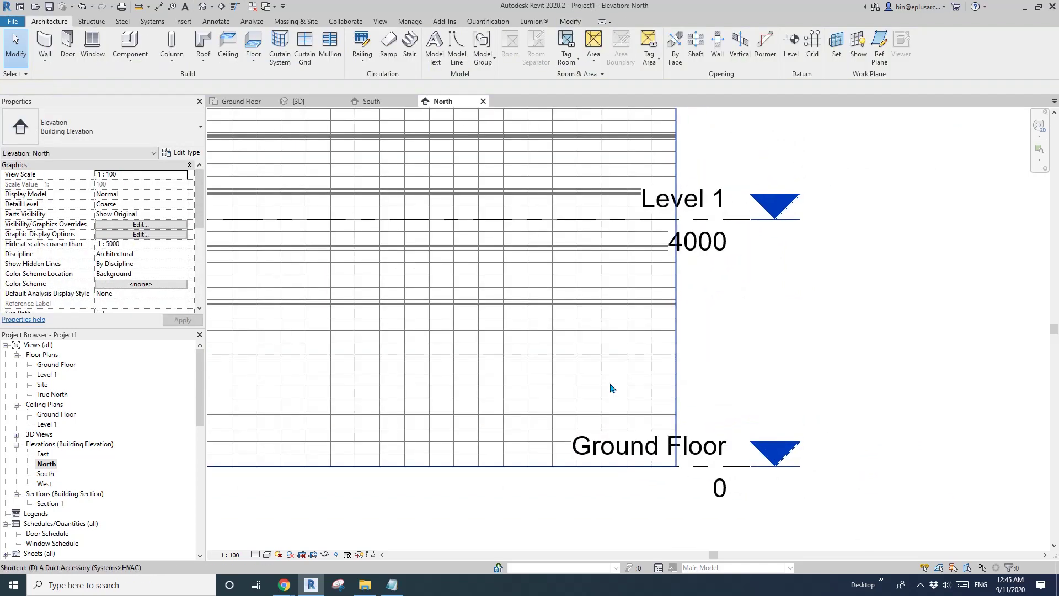
pyautogui.press('i')
pyautogui.scroll(4, 612, 403)
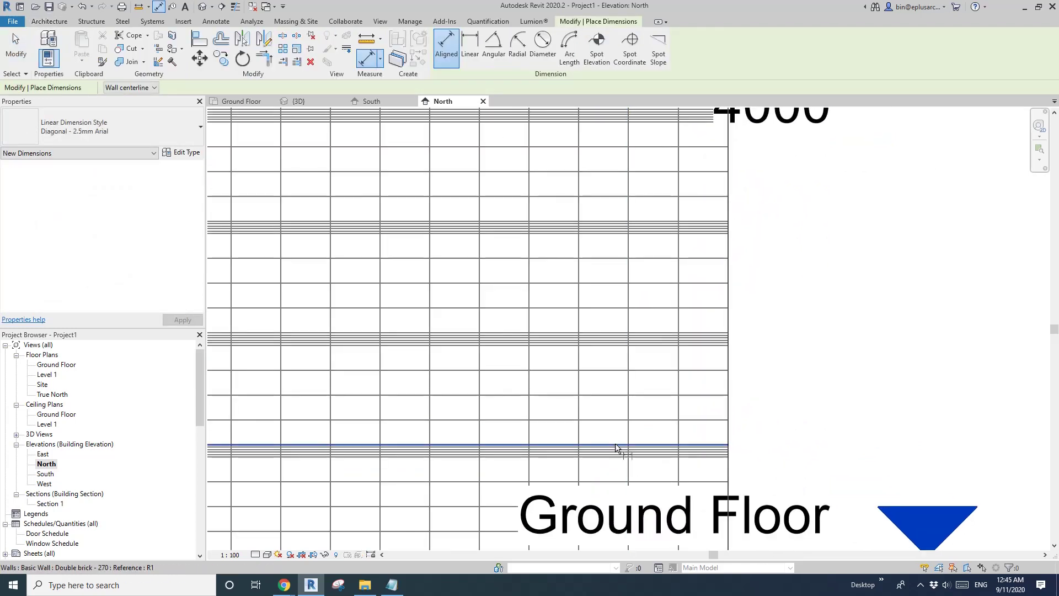
pyautogui.click(616, 444)
pyautogui.click(616, 419)
pyautogui.click(617, 395)
pyautogui.click(618, 371)
pyautogui.click(619, 345)
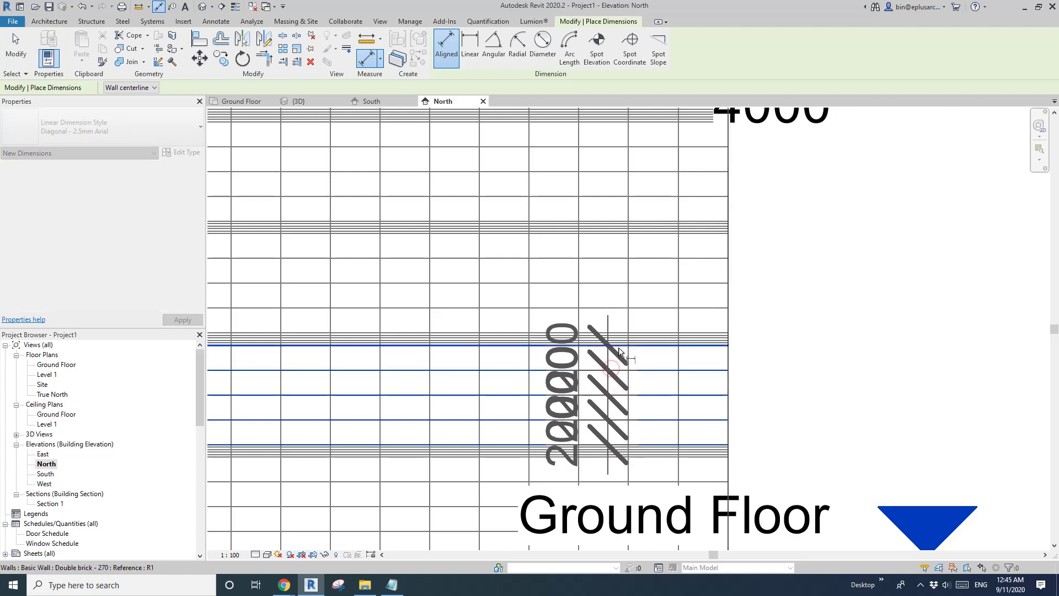
pyautogui.click(883, 358)
pyautogui.scroll(-1, 485, 386)
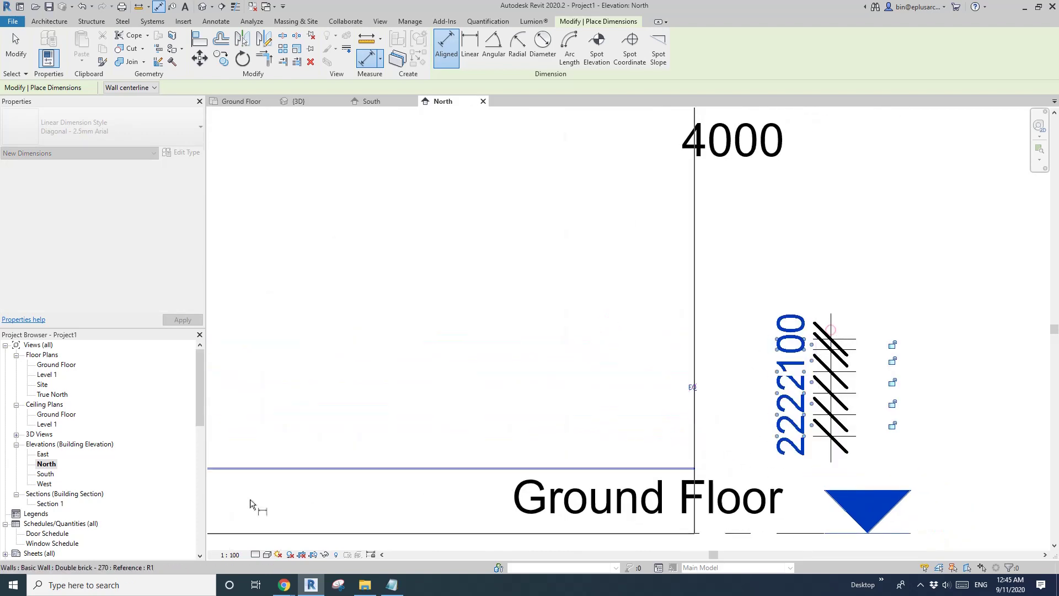
# Leave the dimension command and set the North elevation's view scale to 1:50
pyautogui.press('Escape')
pyautogui.press('Escape')
pyautogui.click(230, 554)
pyautogui.click(243, 470)
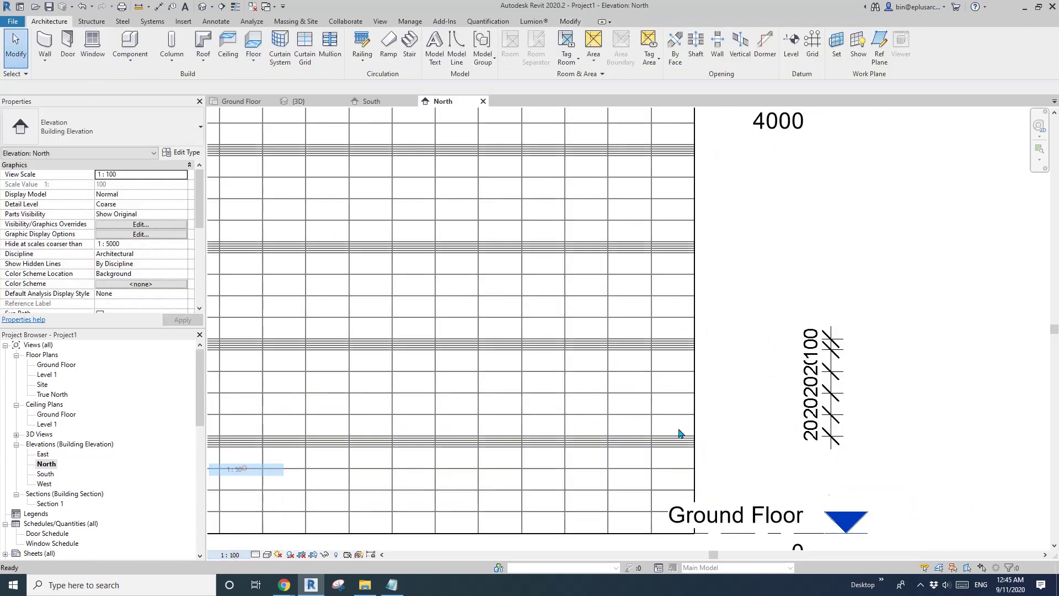
pyautogui.click(781, 389)
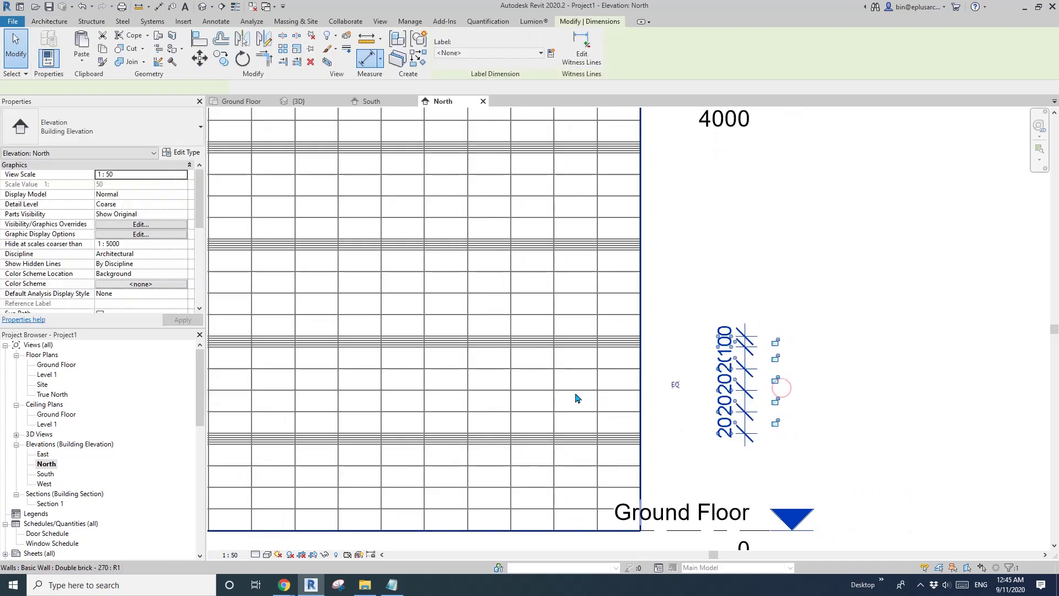
# Place a horizontal aligned dimension string across four adjacent vertical pattern lines near the wall's end
pyautogui.press('d')
pyautogui.press('i')
pyautogui.click(553, 282)
pyautogui.click(597, 283)
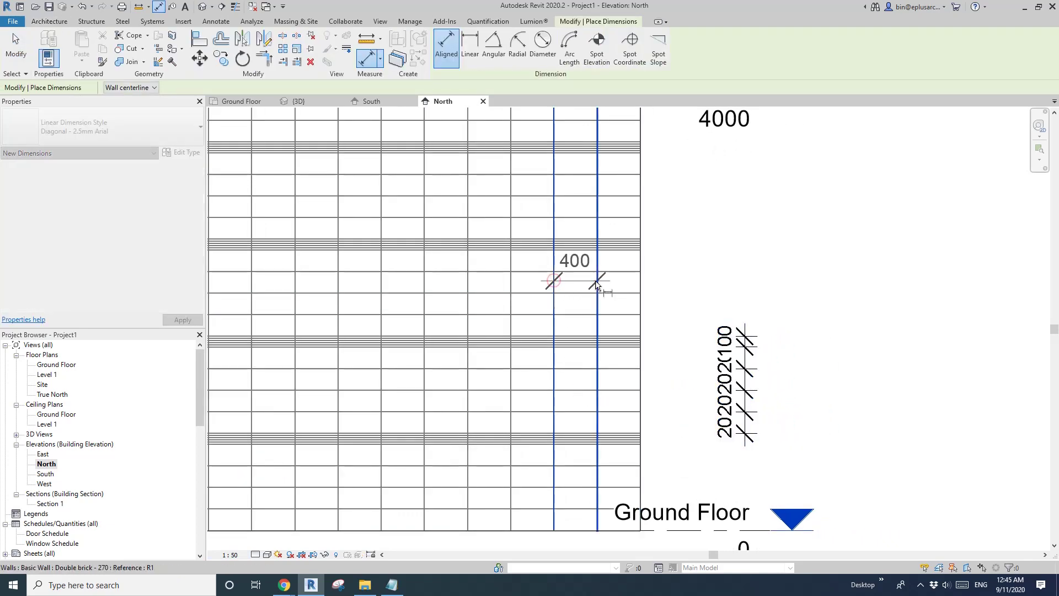
pyautogui.click(513, 286)
pyautogui.click(469, 283)
pyautogui.click(700, 252)
pyautogui.press('Escape')
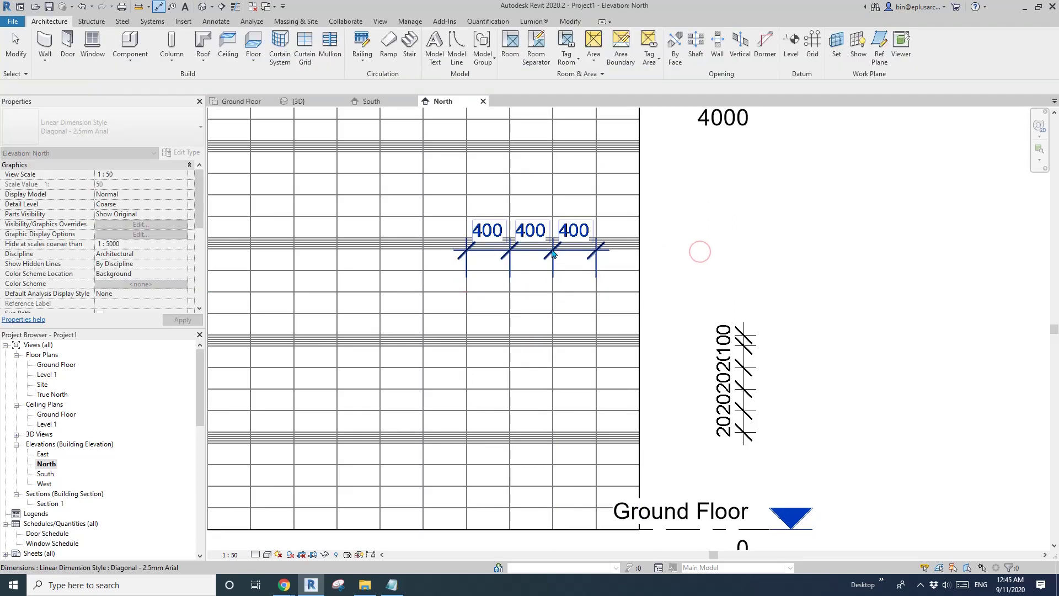
# Move the horizontal dimension string up, clear of the band of closely spaced lines, and deselect it
pyautogui.moveTo(554, 253); pyautogui.dragTo(554, 218)
pyautogui.moveTo(529, 286); pyautogui.dragTo(530, 319, button='middle')
pyautogui.click(692, 291)
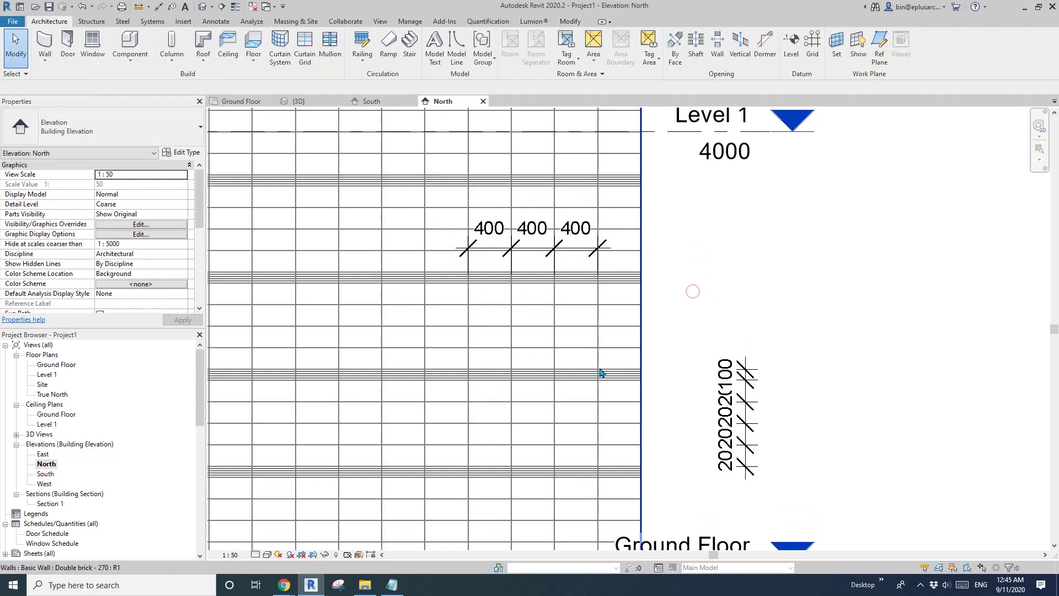
pyautogui.scroll(-2, 552, 356)
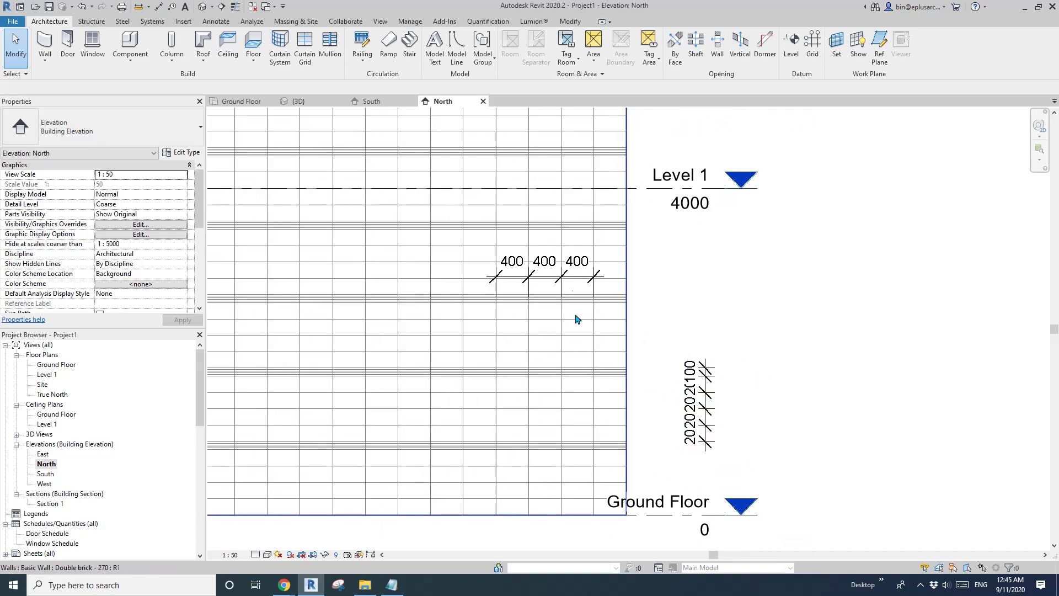
pyautogui.click(714, 290)
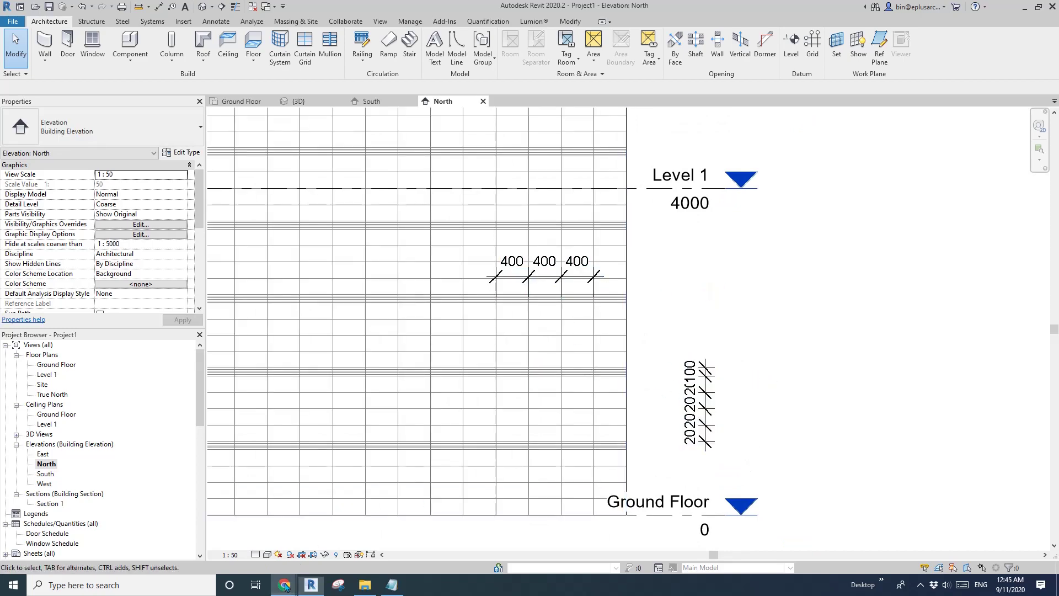
# Switch to Pattycake in the browser and start a new blank pattern, discarding the unsaved changes
pyautogui.moveTo(285, 584)
pyautogui.click(253, 529)
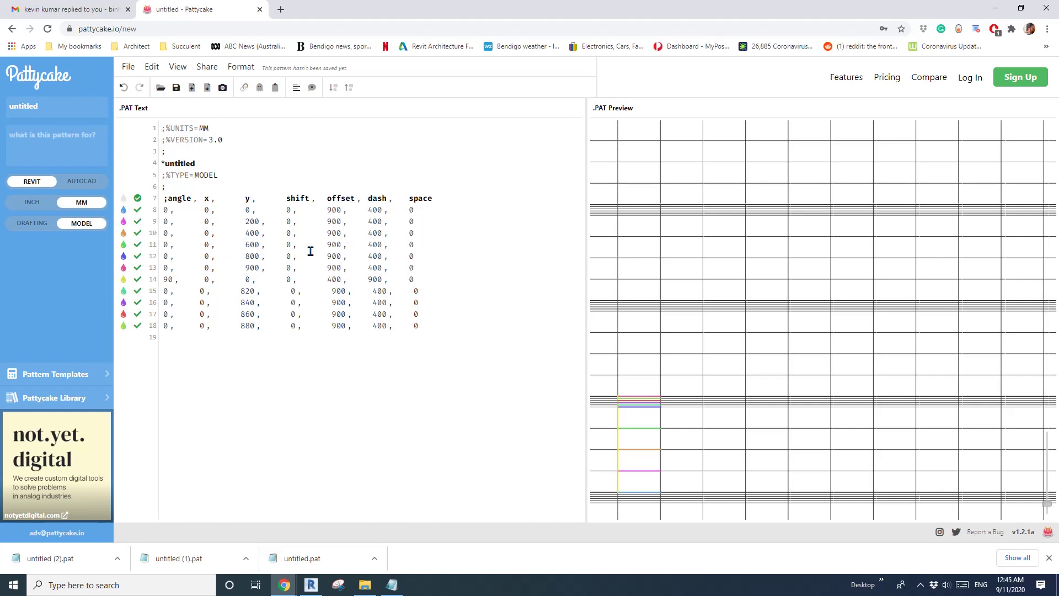
pyautogui.click(128, 67)
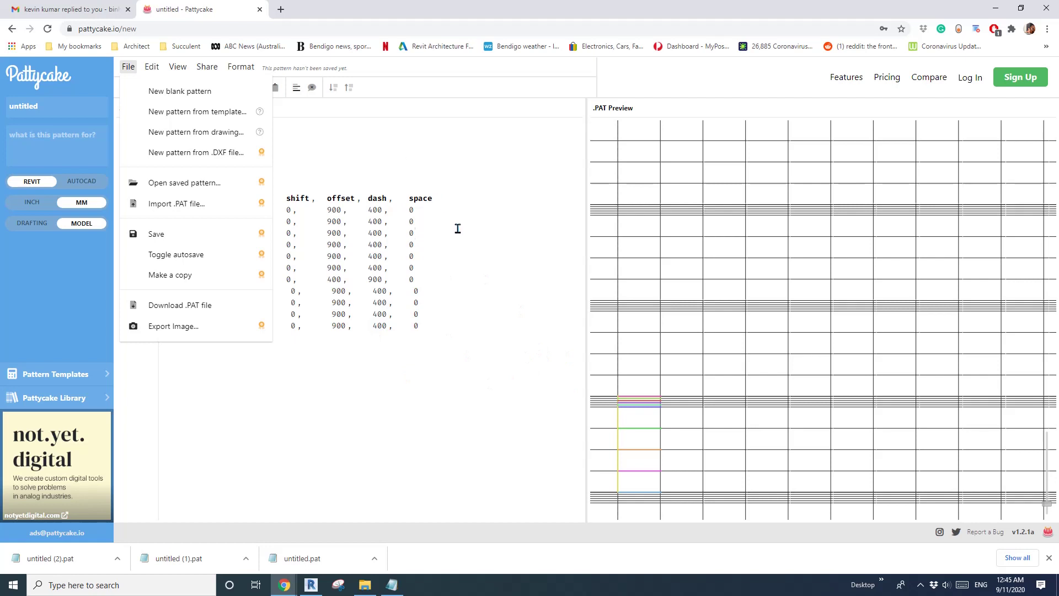
pyautogui.click(306, 395)
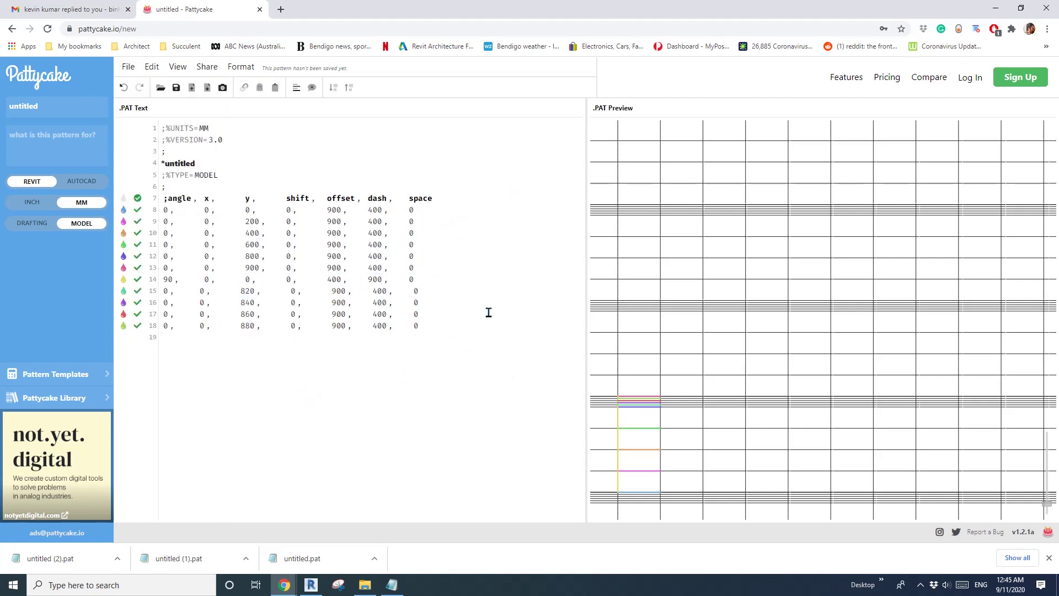
pyautogui.click(129, 69)
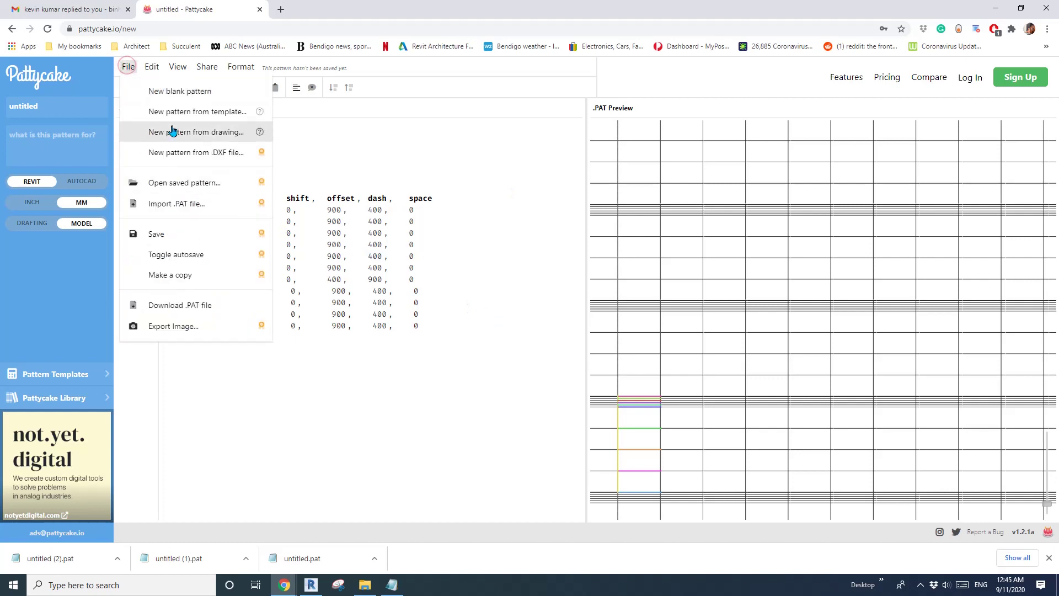
pyautogui.click(153, 95)
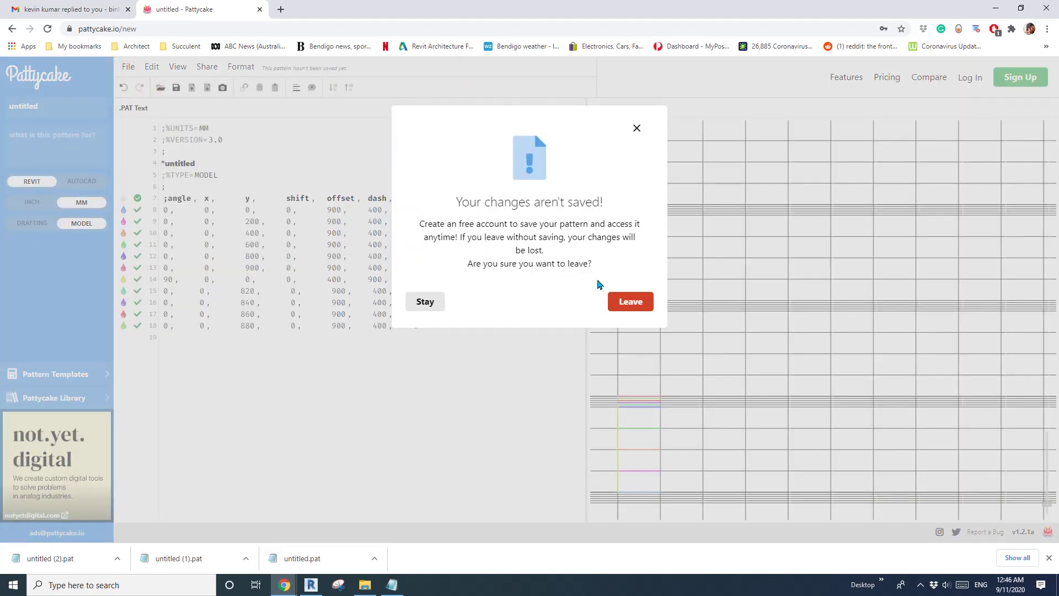
pyautogui.click(629, 305)
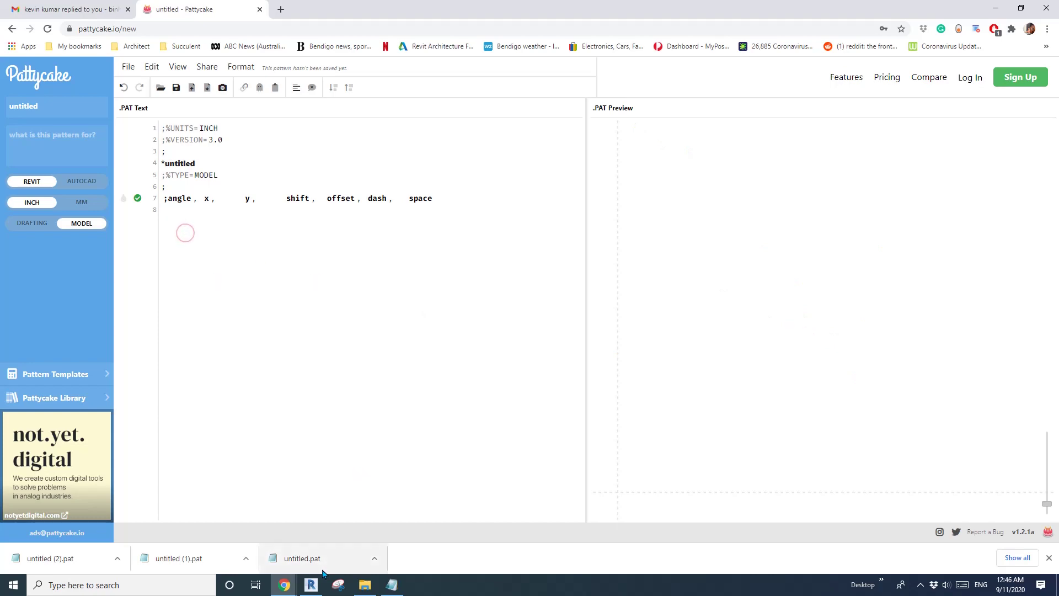
# Return to the Revit North elevation and capture one repeat of the wall pattern with Snipping Tool
pyautogui.click(310, 584)
pyautogui.scroll(4, 478, 348)
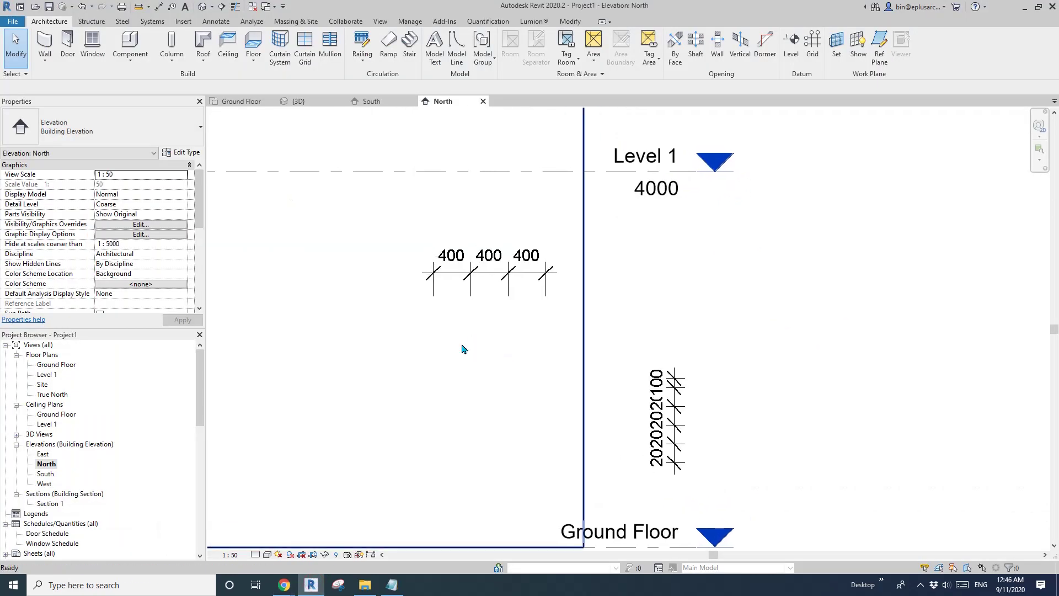
pyautogui.moveTo(428, 444); pyautogui.dragTo(515, 412, button='middle')
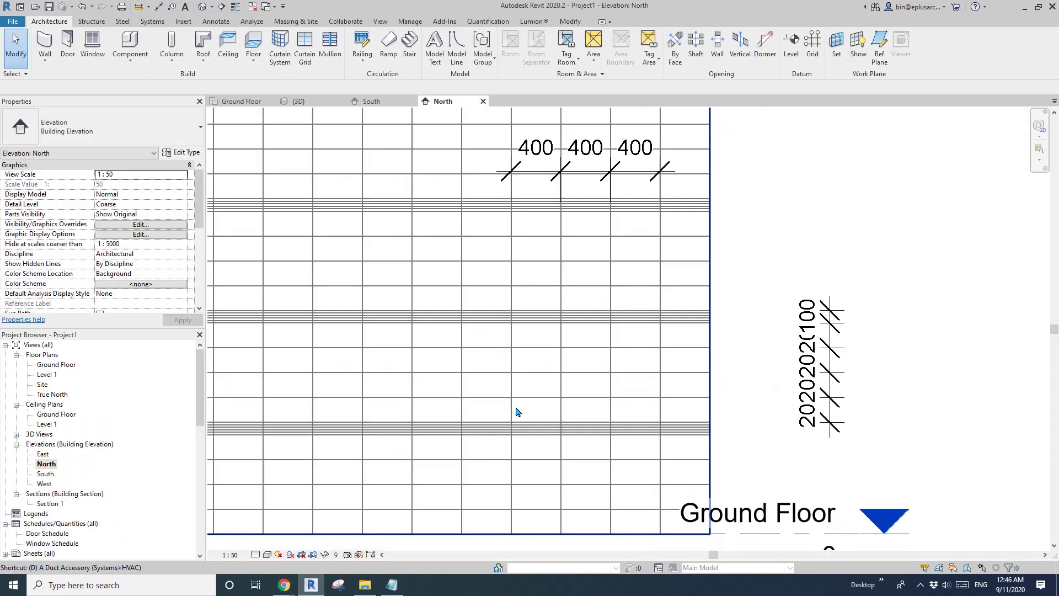
pyautogui.click(338, 585)
pyautogui.click(255, 288)
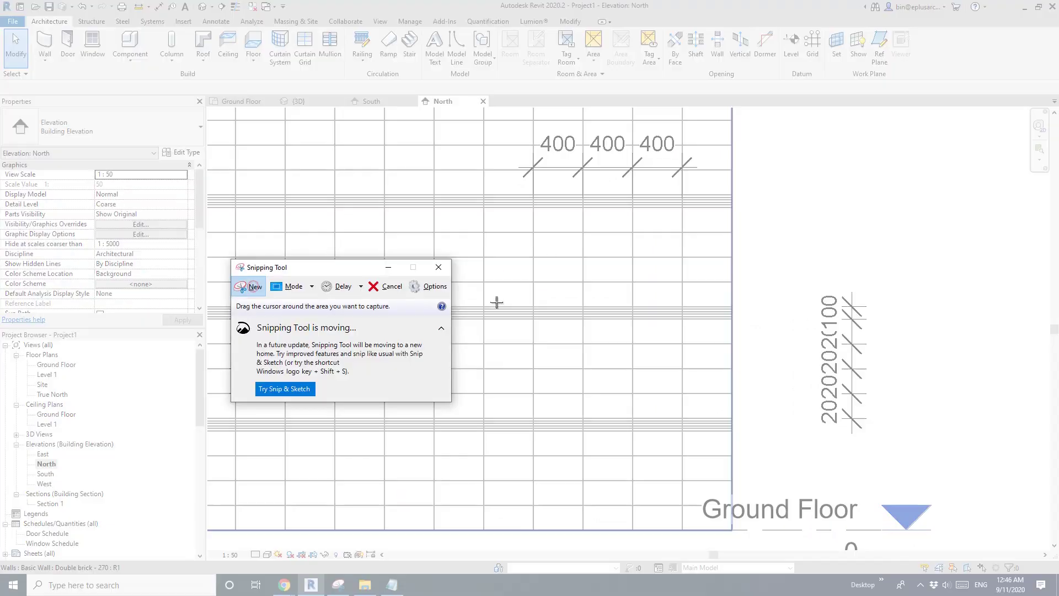
pyautogui.moveTo(513, 288); pyautogui.dragTo(622, 445)
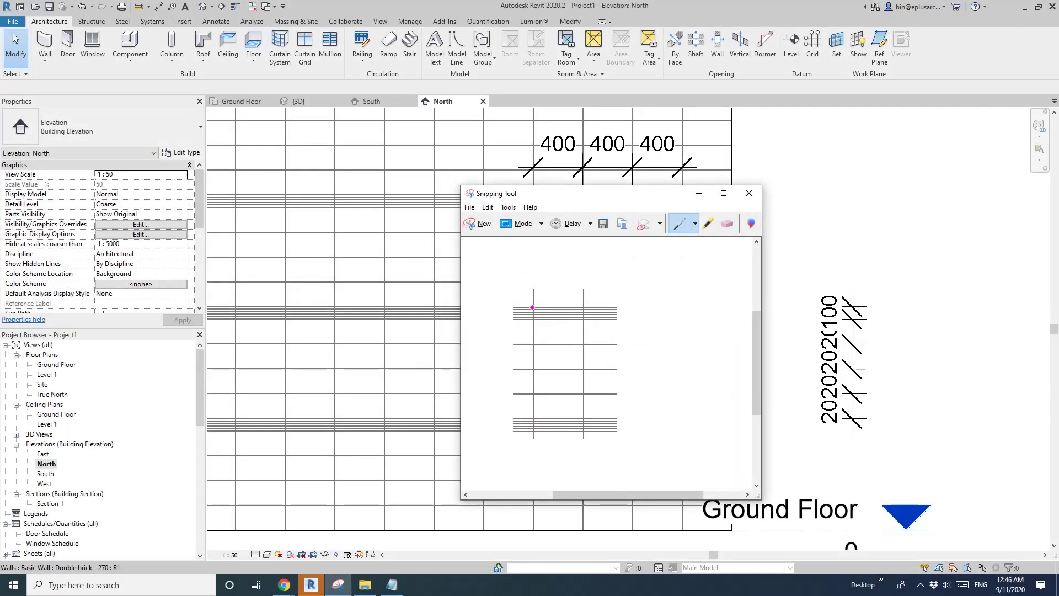
# Trace the outline of one pattern repeat on the snip with the pen, plus the horizontal lines inside it
pyautogui.moveTo(534, 305)
pyautogui.mouseDown()
pyautogui.moveTo(532, 421)
pyautogui.moveTo(585, 418)
pyautogui.moveTo(584, 303)
pyautogui.moveTo(534, 305)
pyautogui.mouseUp()
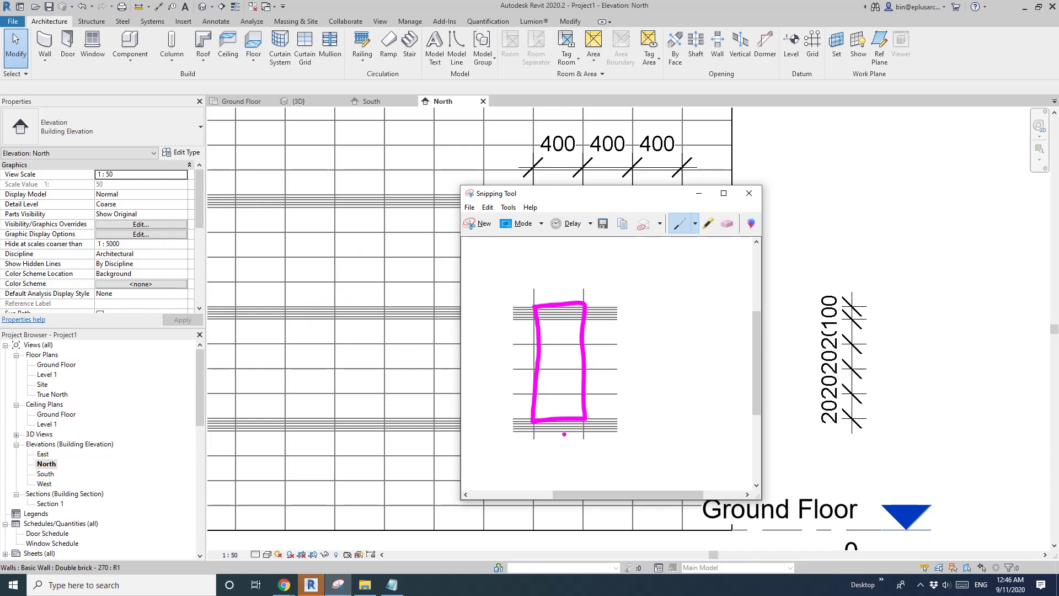
pyautogui.moveTo(532, 395); pyautogui.dragTo(583, 394)
pyautogui.moveTo(539, 343)
pyautogui.mouseDown()
pyautogui.moveTo(581, 339)
pyautogui.moveTo(539, 319)
pyautogui.moveTo(578, 320)
pyautogui.mouseUp()
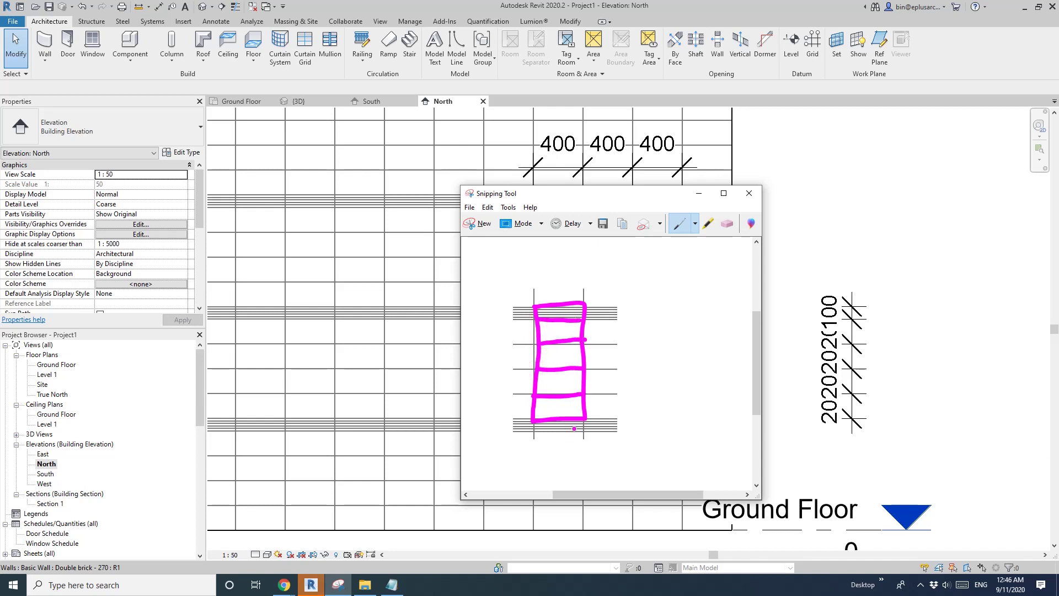
# Draw leaders from the traced horizontal lines, numbering them 1 to 5 from bottom to top, and add a leader at the top edge
pyautogui.moveTo(569, 425); pyautogui.dragTo(631, 452)
pyautogui.moveTo(563, 439)
pyautogui.mouseDown()
pyautogui.moveTo(586, 432)
pyautogui.moveTo(642, 454)
pyautogui.mouseUp()
pyautogui.click(642, 459)
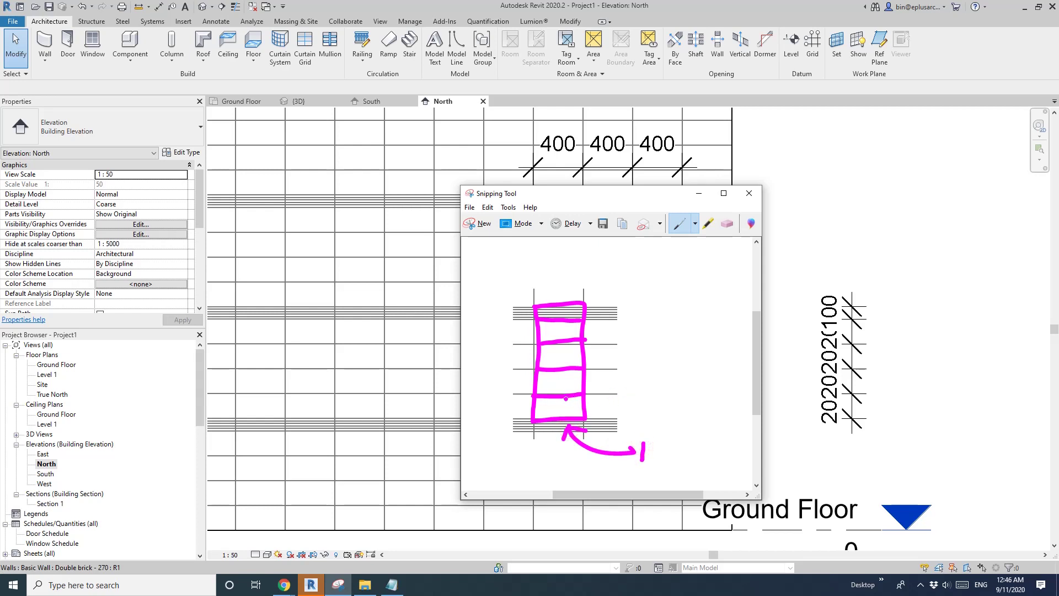
pyautogui.moveTo(565, 399); pyautogui.dragTo(644, 411)
pyautogui.moveTo(568, 369)
pyautogui.mouseDown()
pyautogui.moveTo(629, 365)
pyautogui.moveTo(643, 367)
pyautogui.moveTo(639, 375)
pyautogui.mouseUp()
pyautogui.moveTo(564, 342)
pyautogui.mouseDown()
pyautogui.moveTo(654, 341)
pyautogui.moveTo(640, 348)
pyautogui.moveTo(617, 322)
pyautogui.moveTo(641, 323)
pyautogui.mouseUp()
pyautogui.click(638, 284)
pyautogui.moveTo(624, 278); pyautogui.dragTo(563, 298)
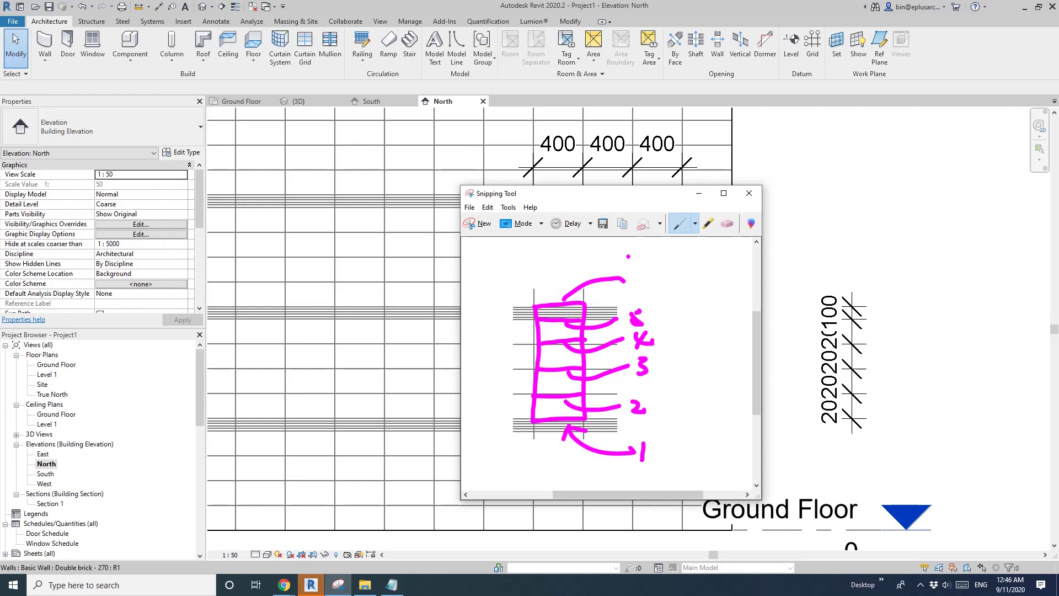
# Erase the traced outline and top leader, redrawing only the bottom and left edges with the left edge labelled 6
pyautogui.click(727, 224)
pyautogui.click(570, 300)
pyautogui.click(570, 303)
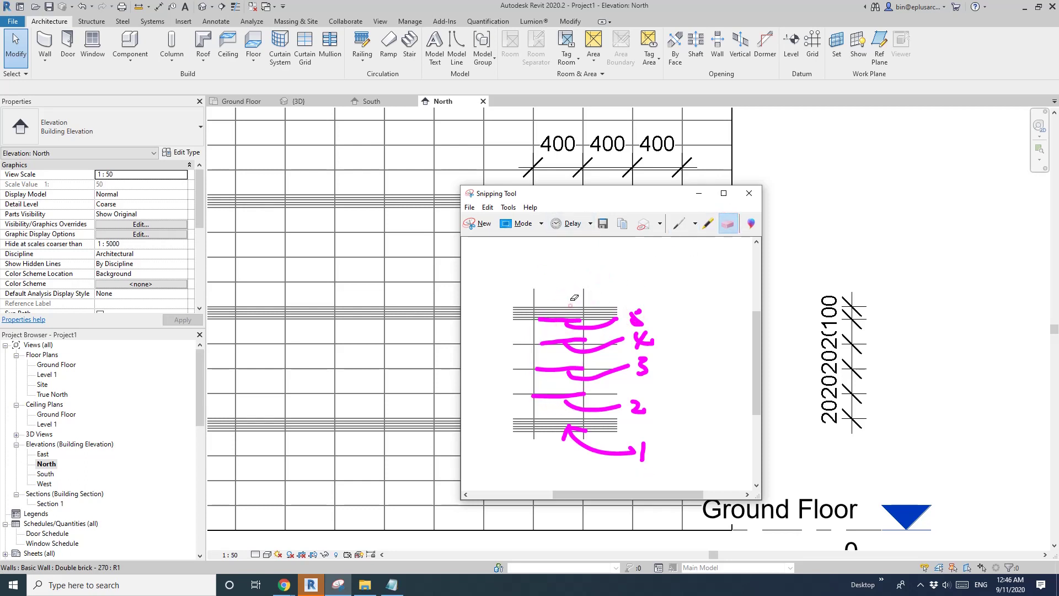
pyautogui.click(678, 226)
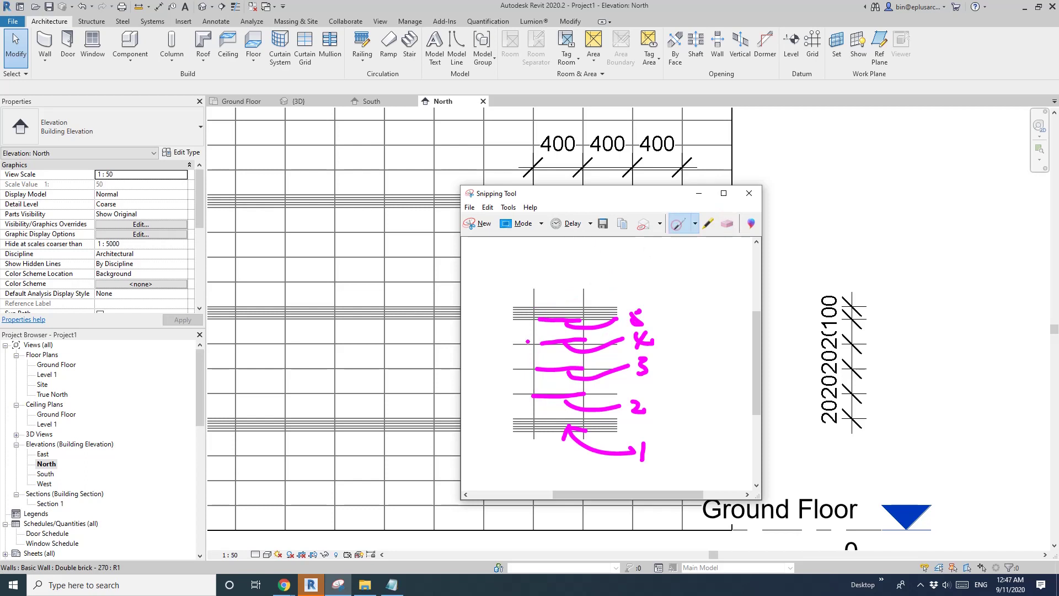
pyautogui.moveTo(534, 315)
pyautogui.mouseDown()
pyautogui.moveTo(543, 424)
pyautogui.moveTo(536, 408)
pyautogui.moveTo(534, 421)
pyautogui.moveTo(584, 418)
pyautogui.mouseUp()
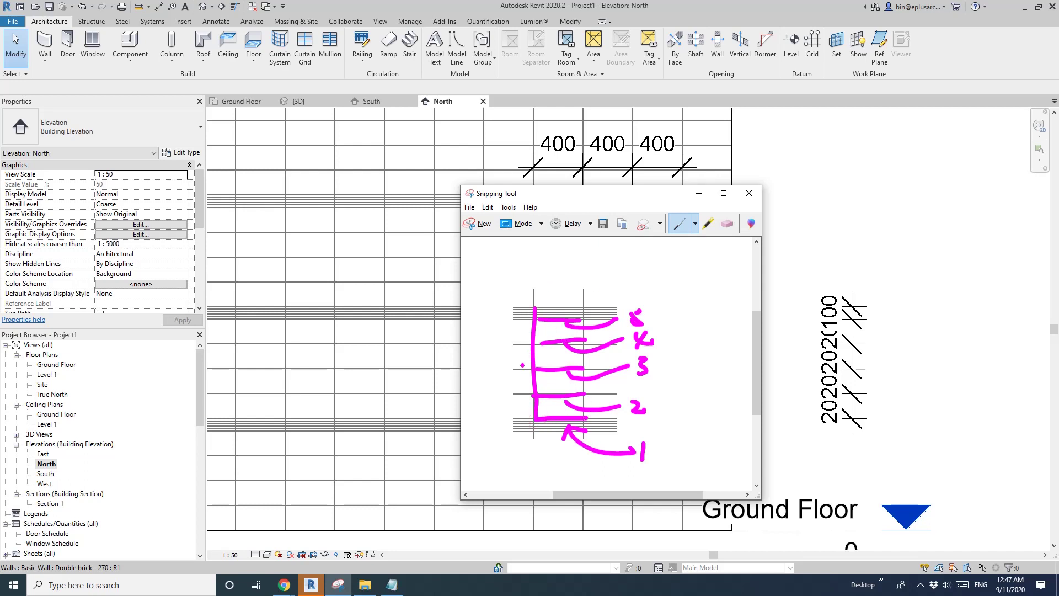
pyautogui.moveTo(496, 329); pyautogui.dragTo(528, 359)
pyautogui.moveTo(491, 295); pyautogui.dragTo(487, 316)
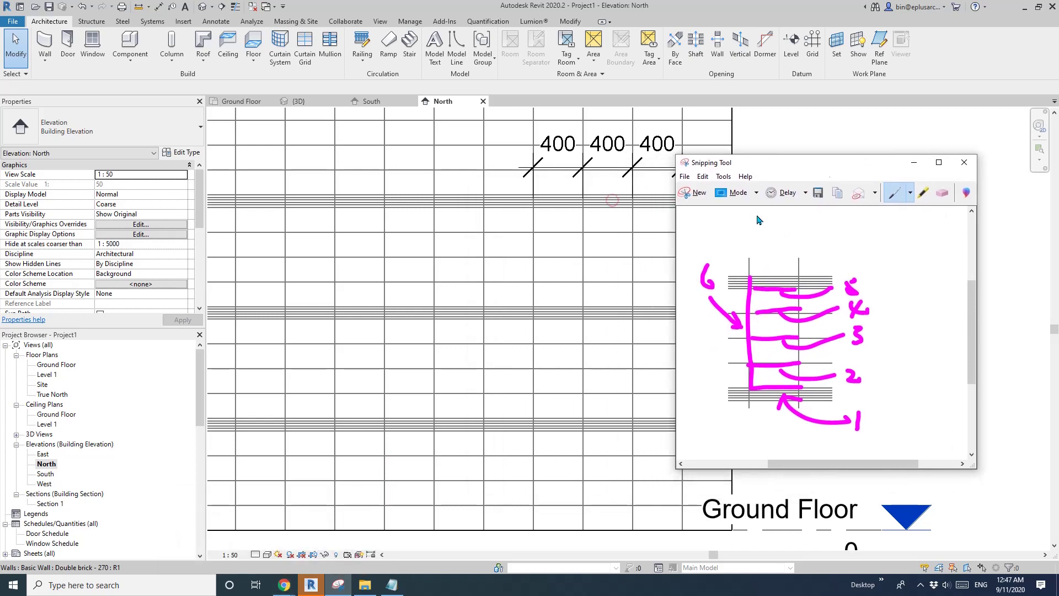
# Switch to Pattycake and place the annotated snip over the upper part of its pattern preview
pyautogui.moveTo(292, 585)
pyautogui.click(230, 528)
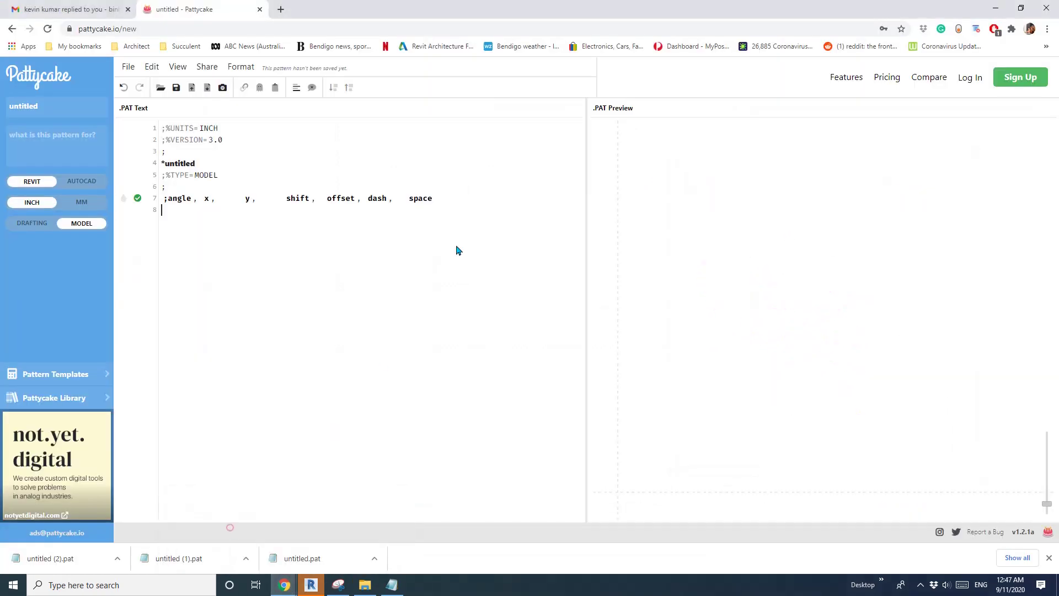
pyautogui.click(338, 585)
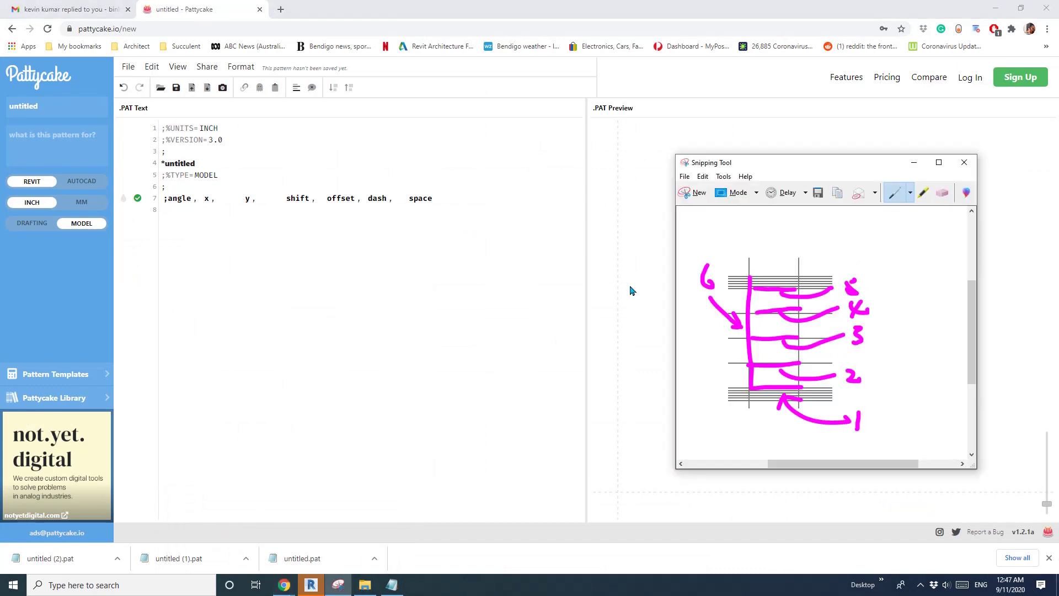
pyautogui.moveTo(833, 170); pyautogui.dragTo(844, 45)
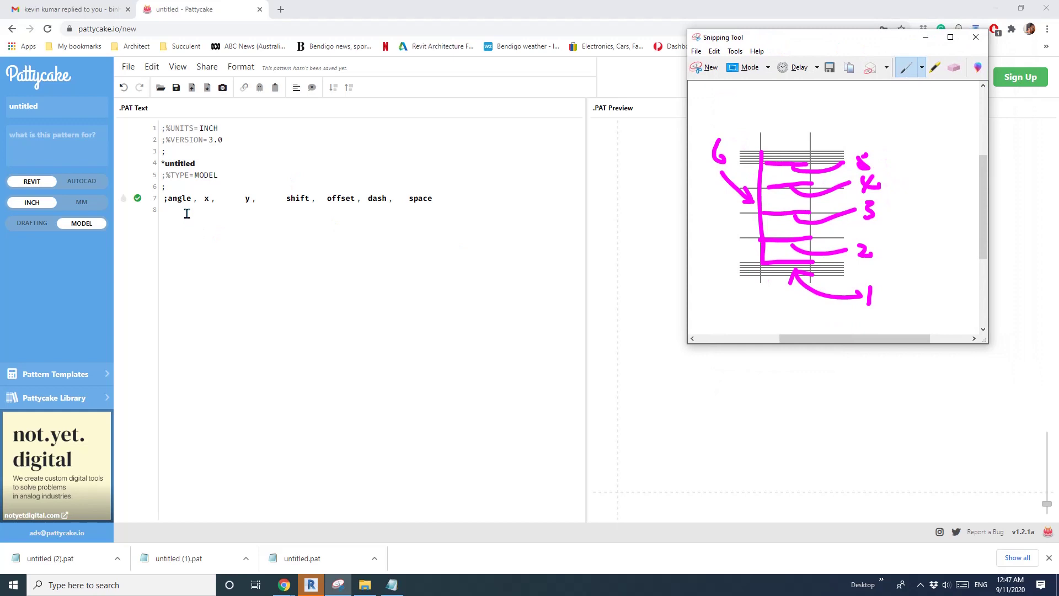
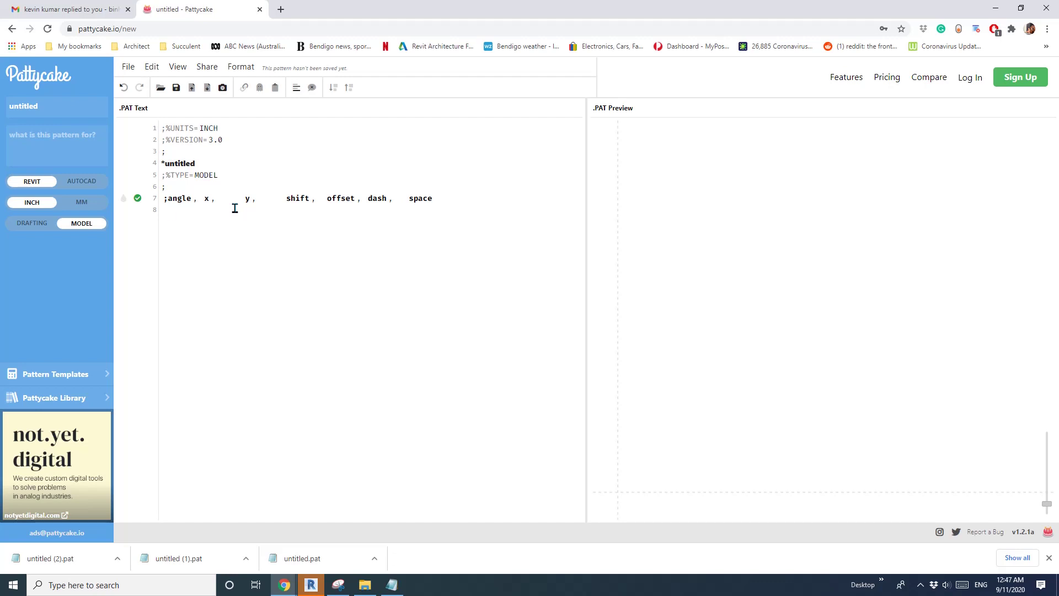
# Start the first pattern line with angle 0, x 0 and y 0, circling the repeat's lower-left corner on the snip as origin
pyautogui.write('0,')
pyautogui.click(339, 585)
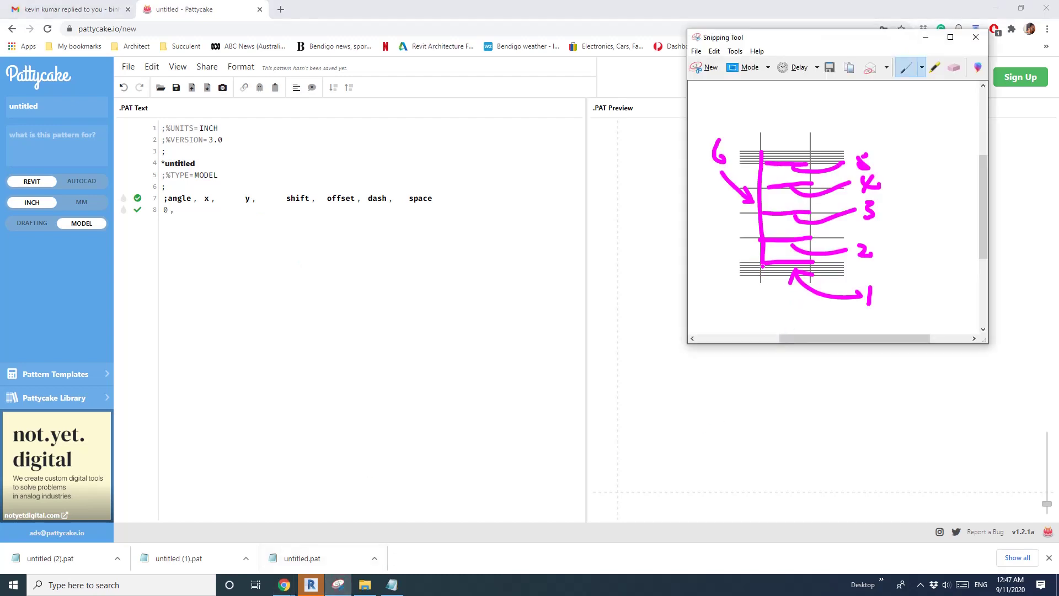
pyautogui.moveTo(760, 256)
pyautogui.mouseDown()
pyautogui.moveTo(756, 268)
pyautogui.moveTo(767, 261)
pyautogui.mouseUp()
pyautogui.click(203, 212)
pyautogui.write('0,0,')
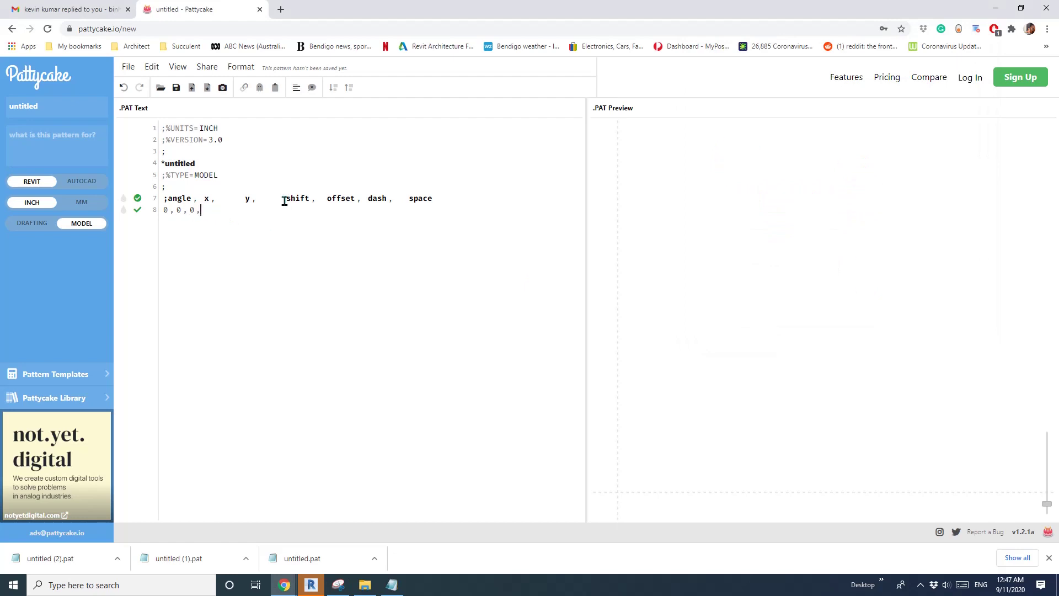
# Mark the repeat's upper edge and a short dash above it on the snip, and enter shift 0 for the first pattern line
pyautogui.click(340, 585)
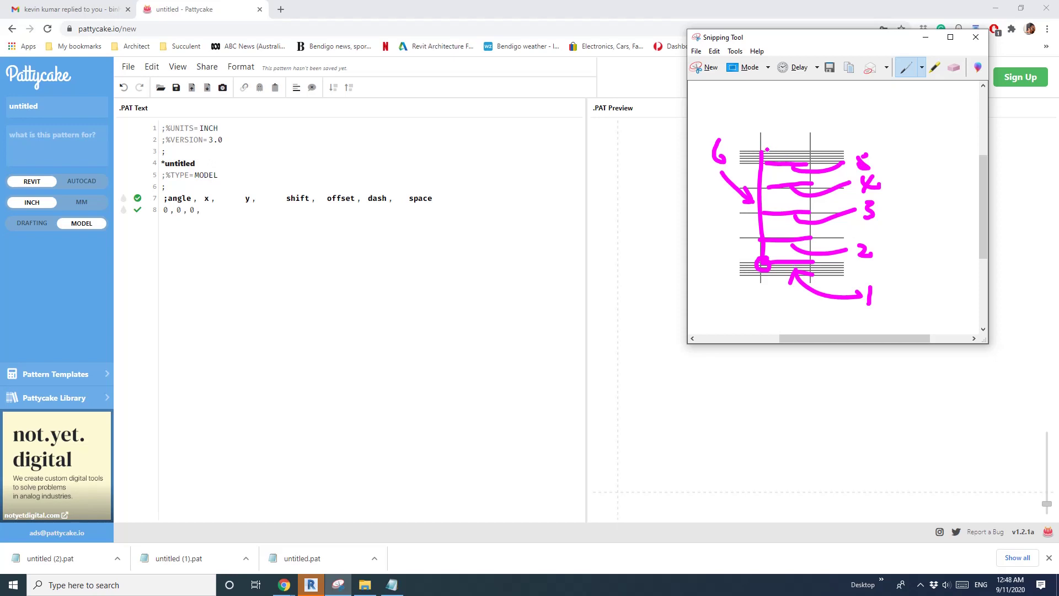
pyautogui.moveTo(764, 149); pyautogui.dragTo(814, 149)
pyautogui.moveTo(765, 132); pyautogui.dragTo(769, 132)
pyautogui.click(217, 211)
pyautogui.write('0,')
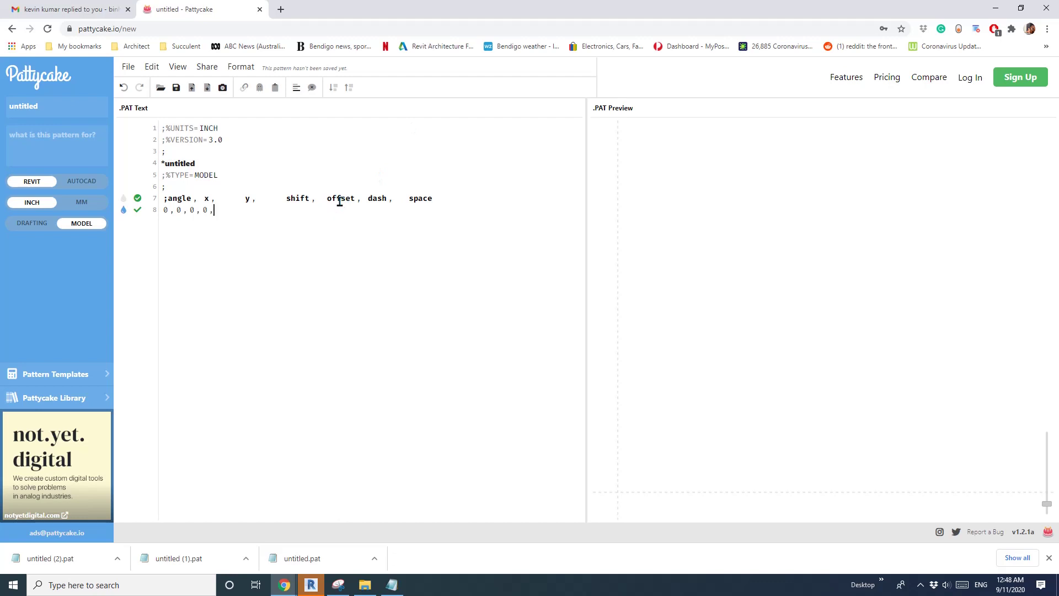
# Enter offset 900 and dash 400 for the first pattern line, consulting the annotated snip
pyautogui.click(338, 584)
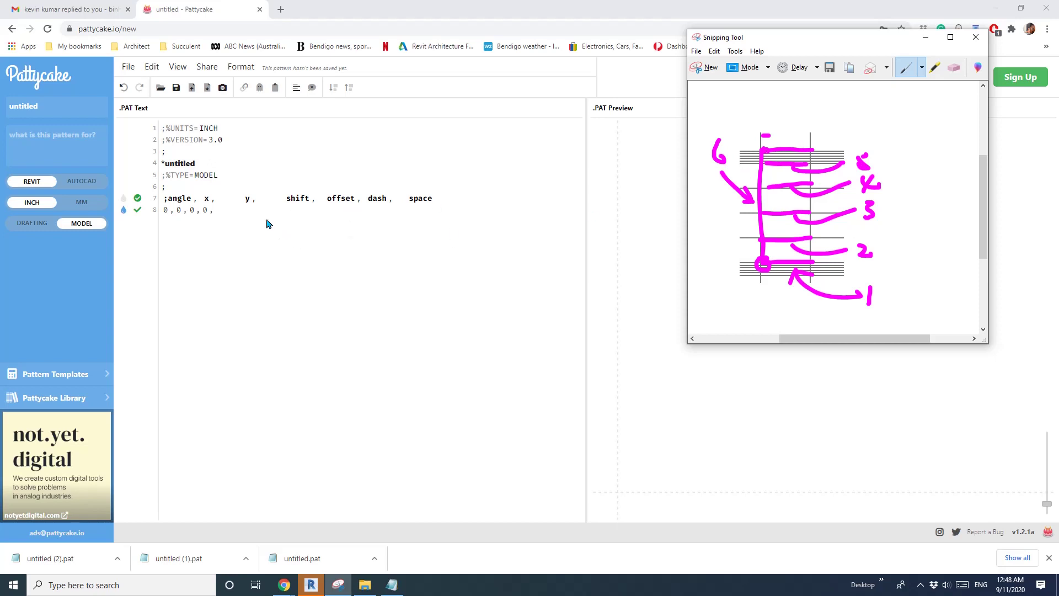
pyautogui.click(245, 210)
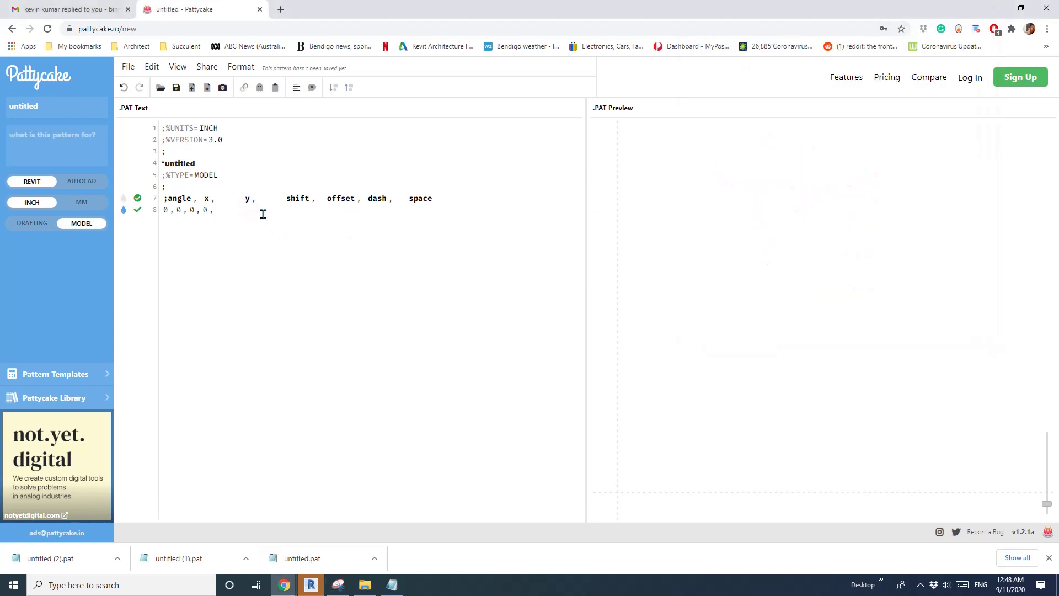
pyautogui.write('900,')
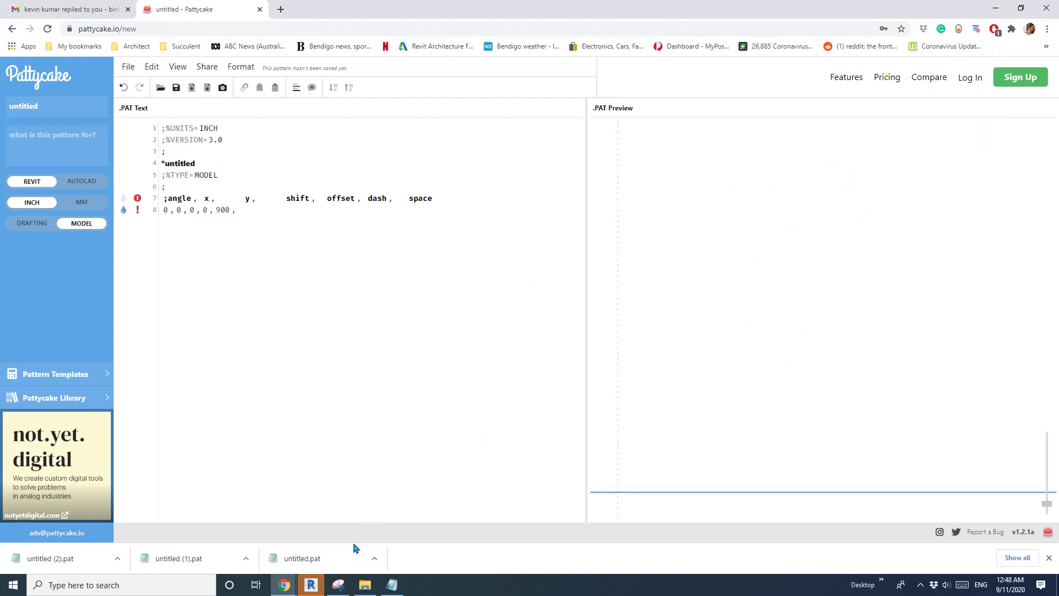
pyautogui.click(338, 585)
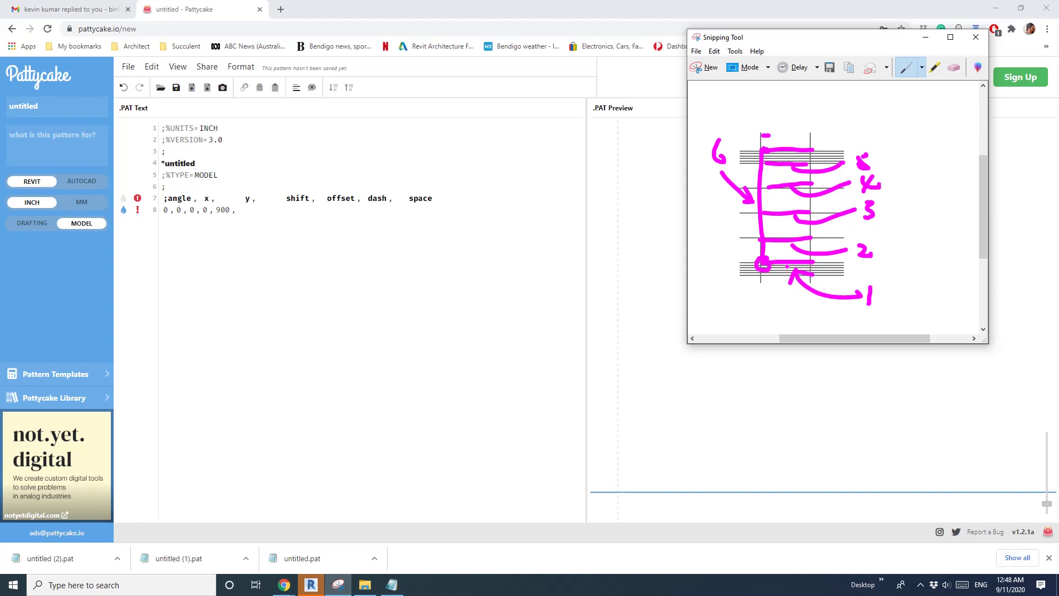
pyautogui.click(267, 218)
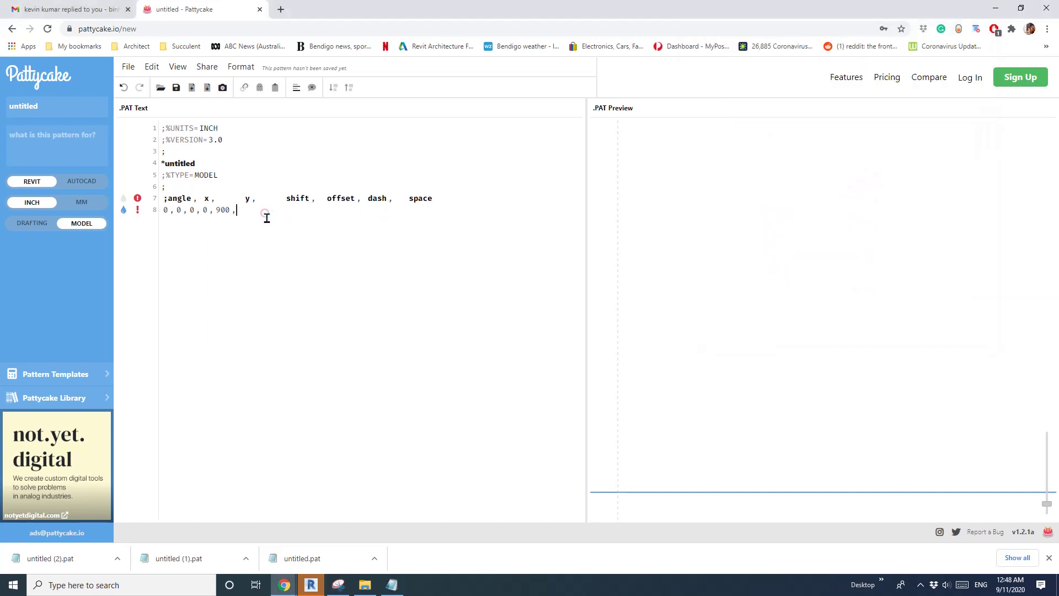
pyautogui.write('400')
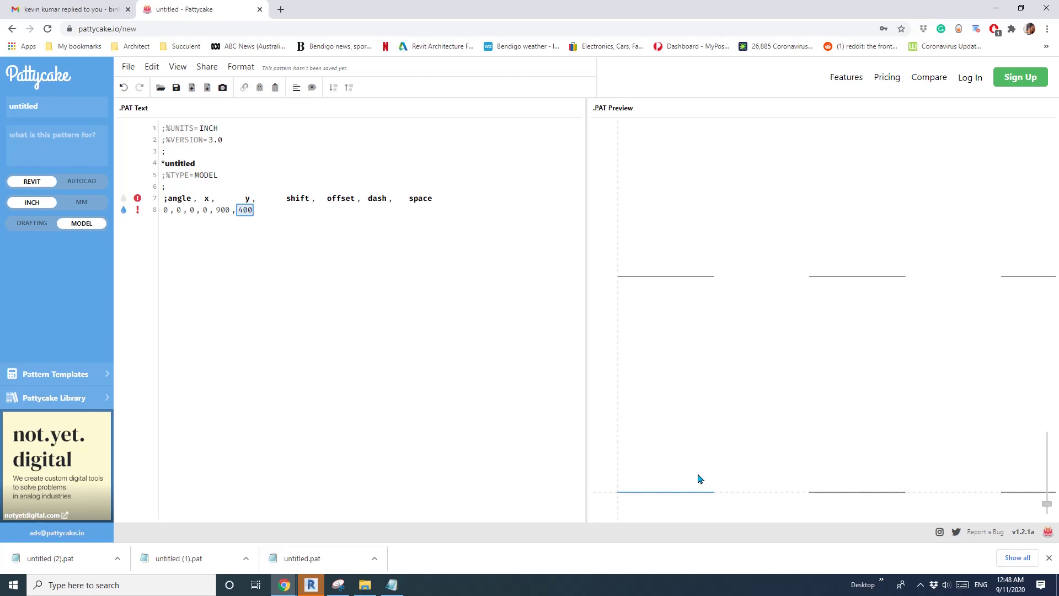
# Complete the first pattern line with space 0 and switch the pattern units to MM
pyautogui.click(339, 584)
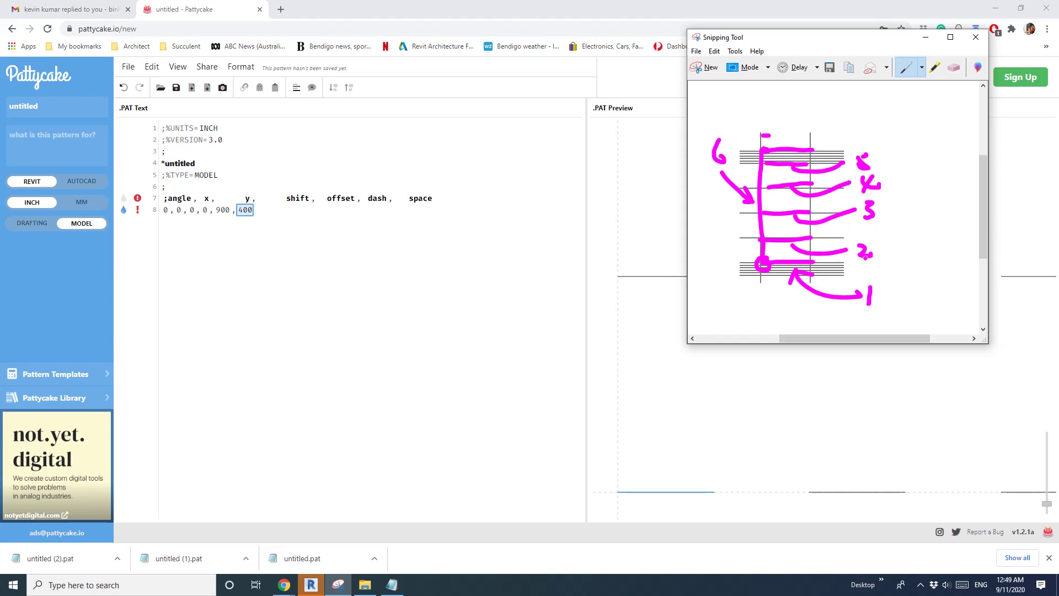
pyautogui.click(312, 220)
pyautogui.write(', ')
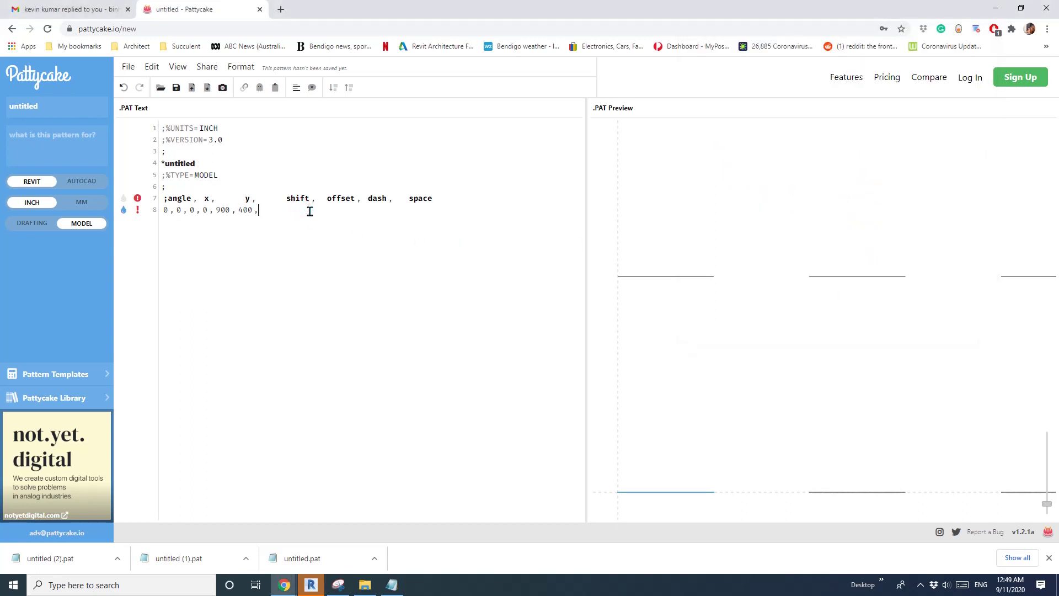
pyautogui.write('0')
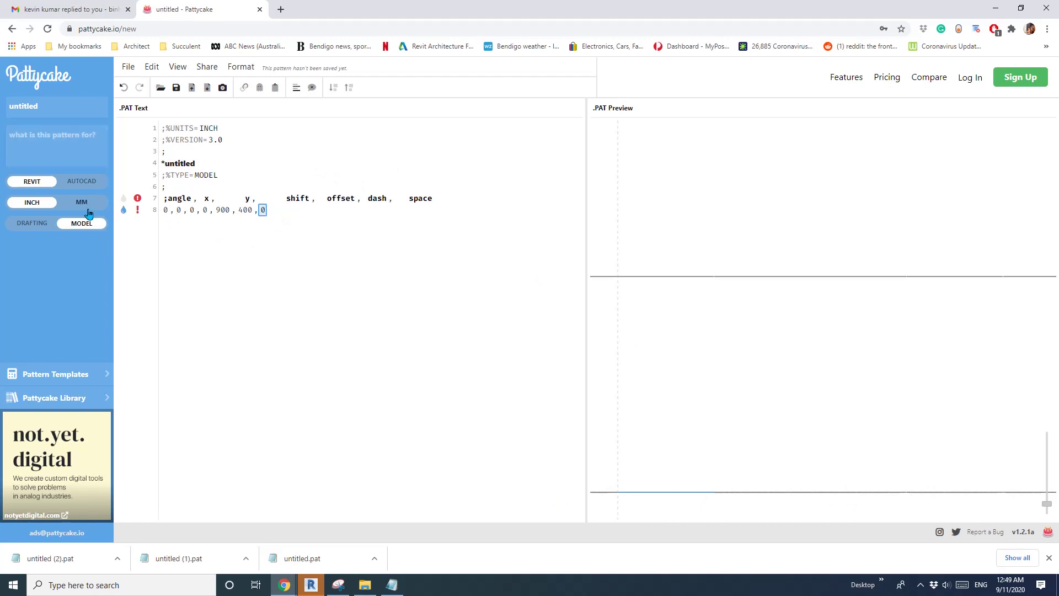
pyautogui.moveTo(138, 214)
pyautogui.click(81, 203)
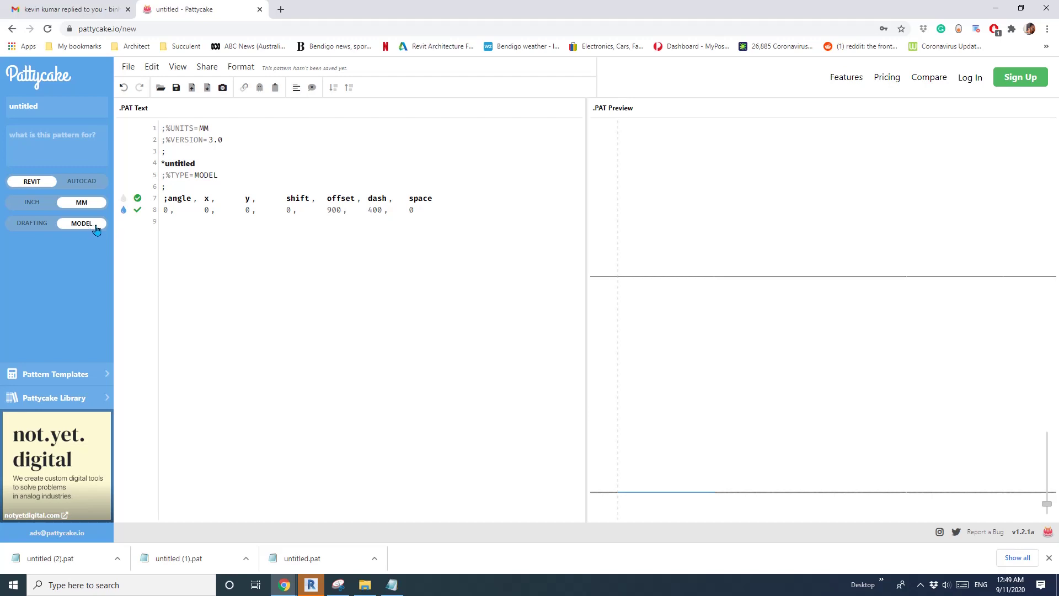
# Duplicate the first pattern line as a second line and set its y origin to 200
pyautogui.click(412, 210)
pyautogui.moveTo(414, 209); pyautogui.dragTo(167, 215)
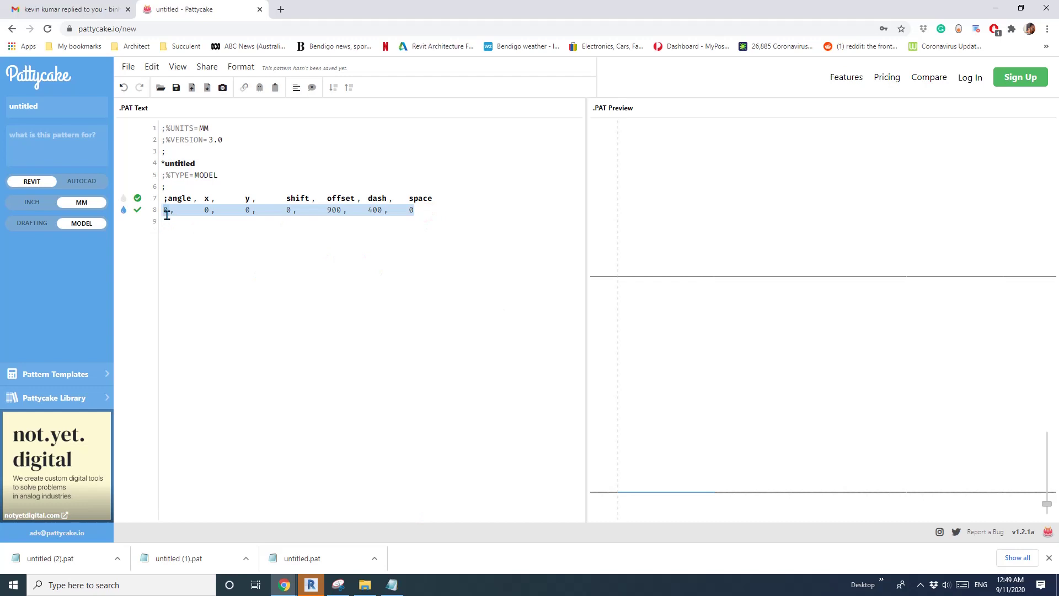
pyautogui.click(428, 210)
pyautogui.press('Return')
pyautogui.write('0, 0, 0, 0, 900, 400, 0')
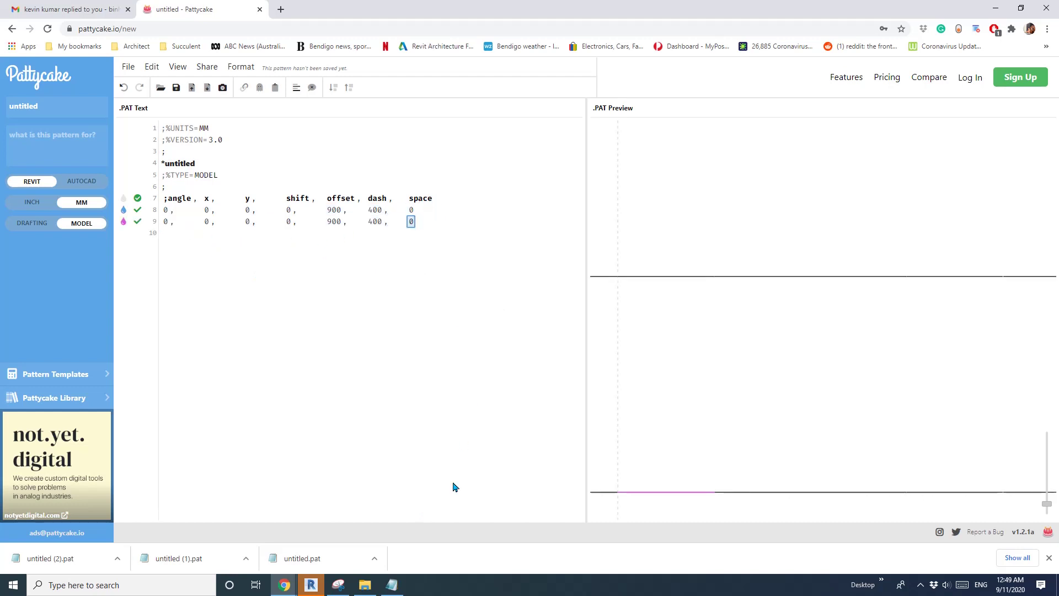
pyautogui.click(338, 584)
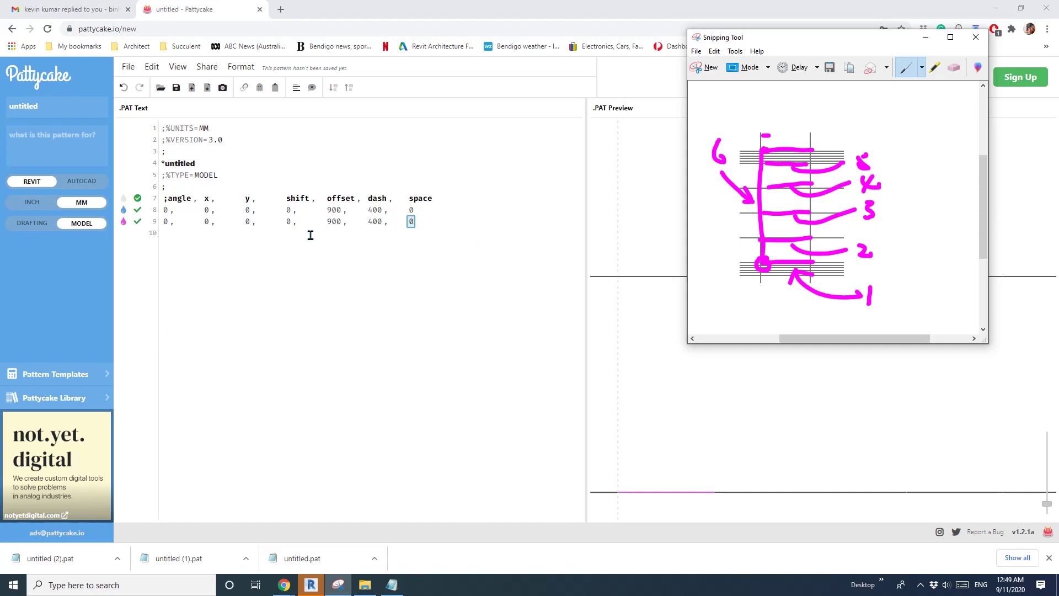
pyautogui.click(252, 221)
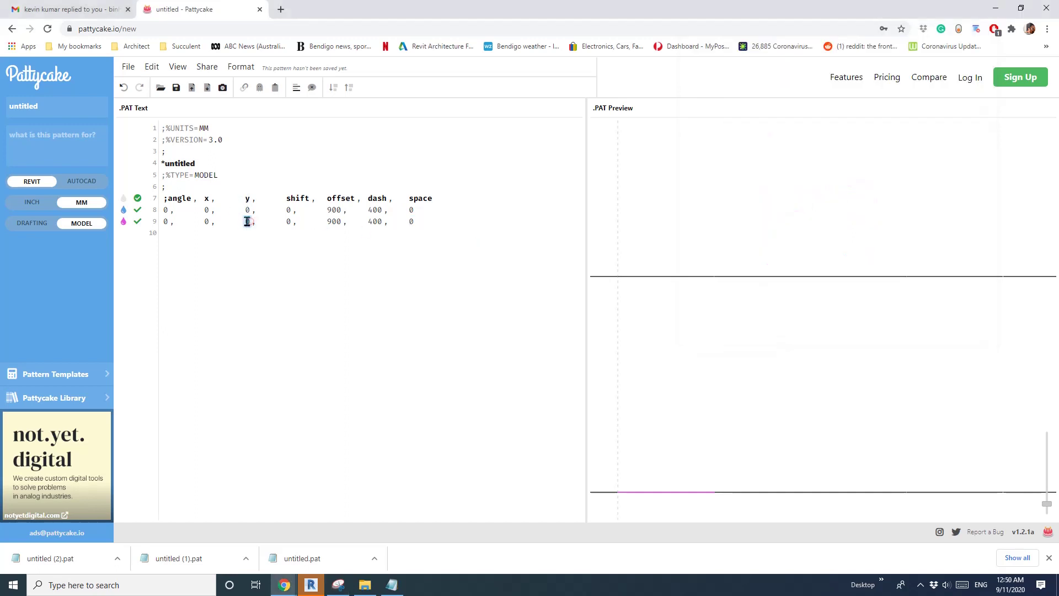
pyautogui.write('200')
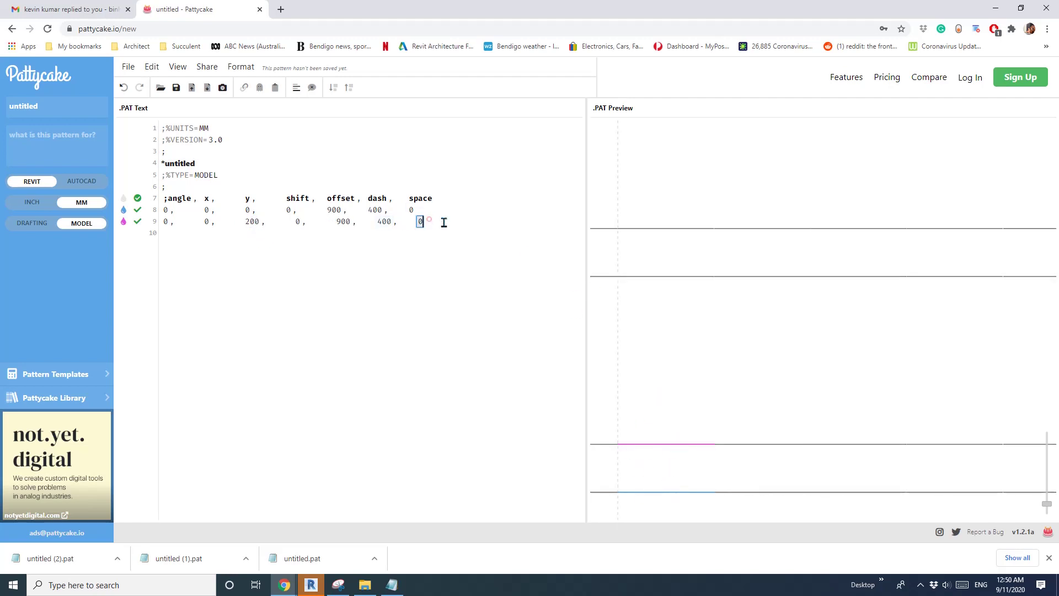
# Copy the second pattern line into a third line and set its y origin to 400
pyautogui.moveTo(441, 220); pyautogui.dragTo(163, 222)
pyautogui.hotkey('ctrl', 'c')
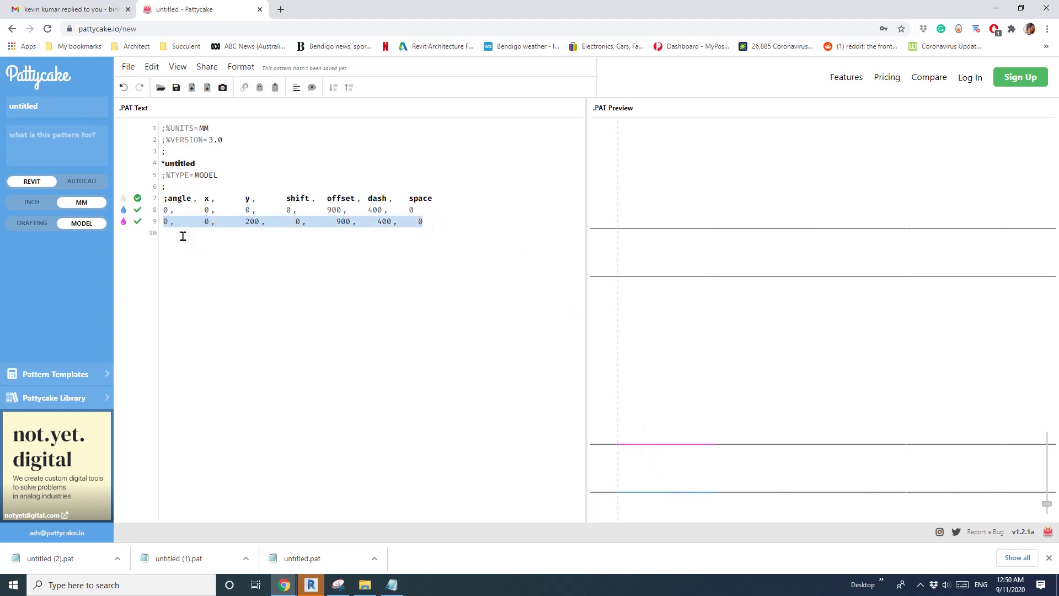
pyautogui.click(180, 234)
pyautogui.hotkey('ctrl', 'v')
pyautogui.doubleClick(251, 233)
pyautogui.write('400')
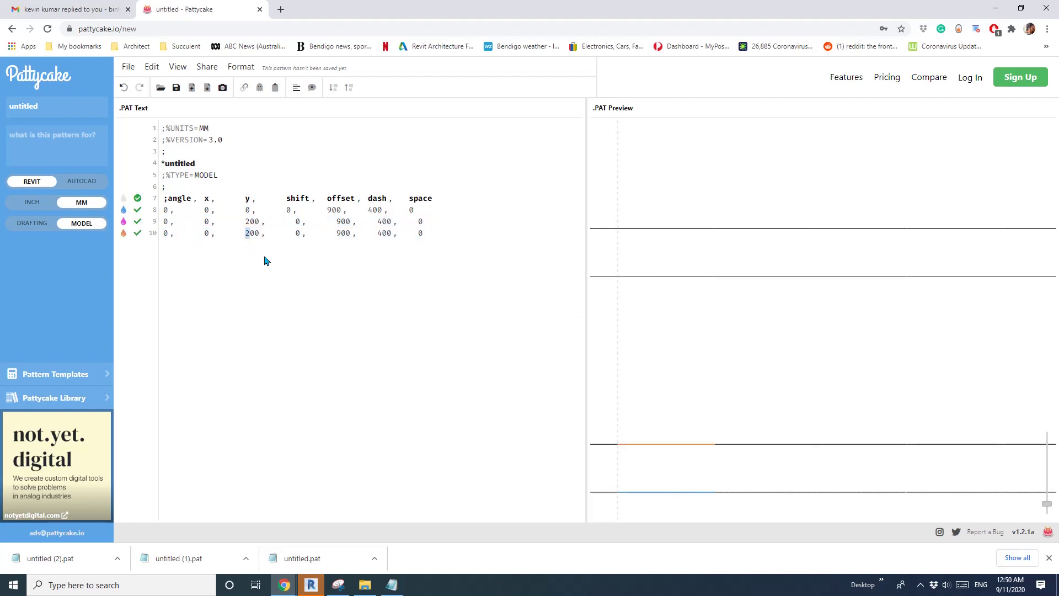
# Paste the copied pattern line as a fourth line and set its y origin to 600
pyautogui.click(441, 233)
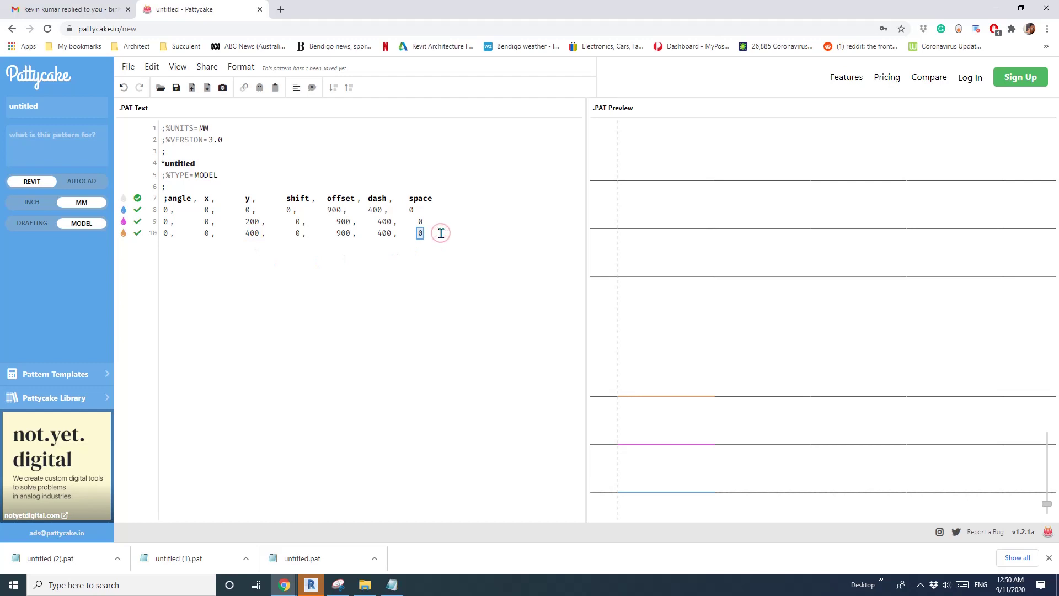
pyautogui.press('Return')
pyautogui.hotkey('ctrl', 'v')
pyautogui.doubleClick(251, 243)
pyautogui.write('600')
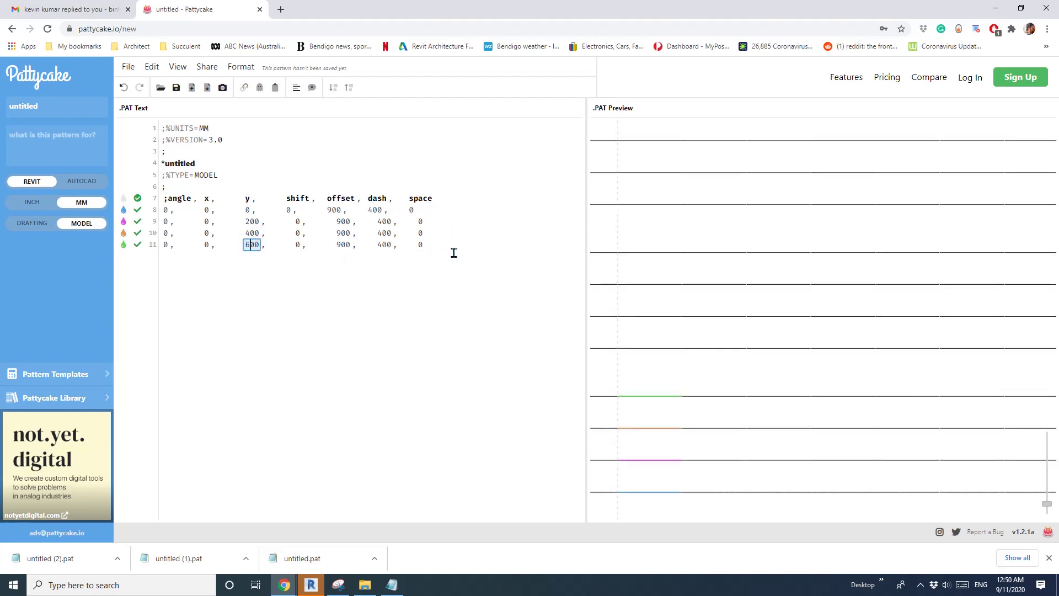
# Paste the copied pattern line as a fifth line and set its y origin to 800
pyautogui.doubleClick(435, 245)
pyautogui.press('Return')
pyautogui.hotkey('ctrl', 'v')
pyautogui.doubleClick(252, 257)
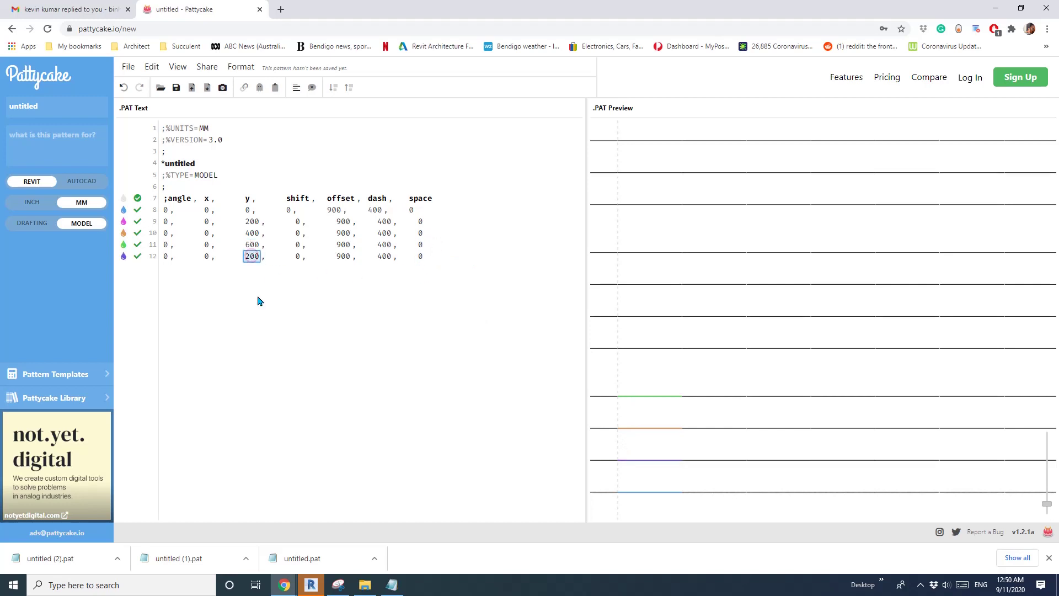
pyautogui.write('800')
# Check the snip, add a sixth pattern line from the copied one, and set its angle to 90 and y origin to 0
pyautogui.click(443, 259)
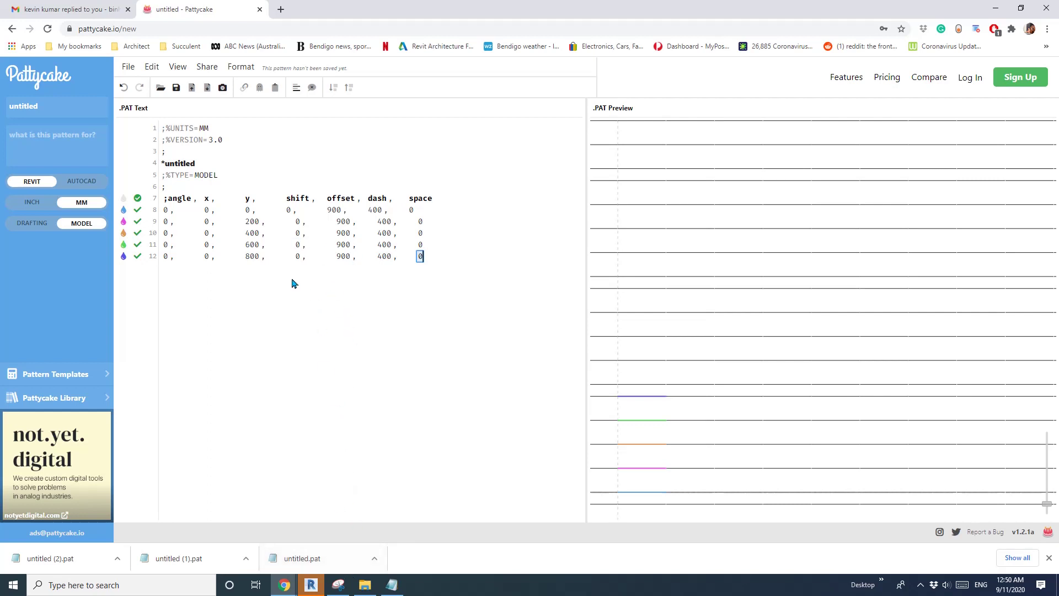
pyautogui.click(339, 584)
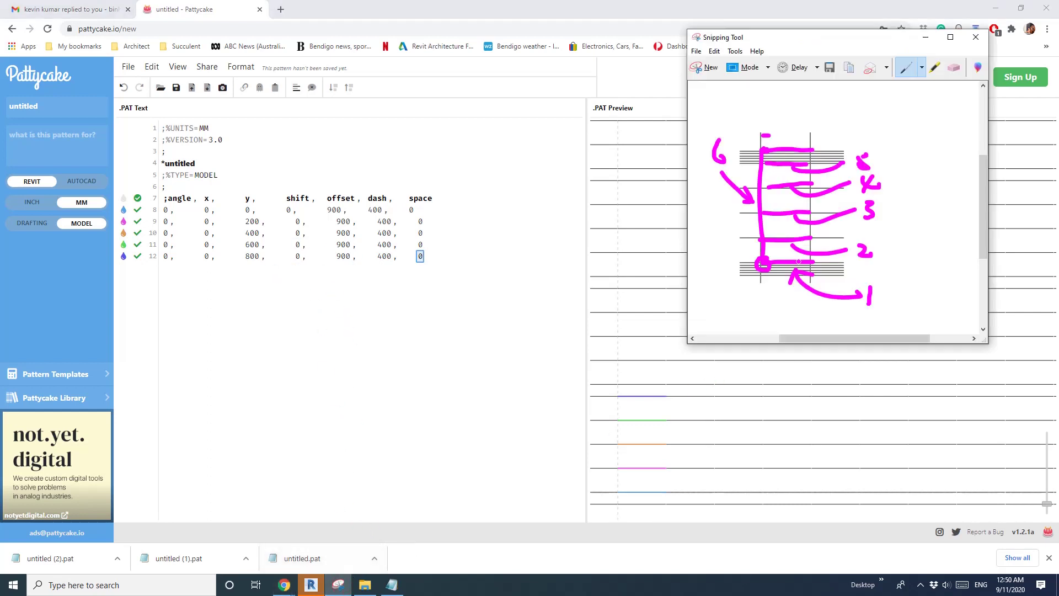
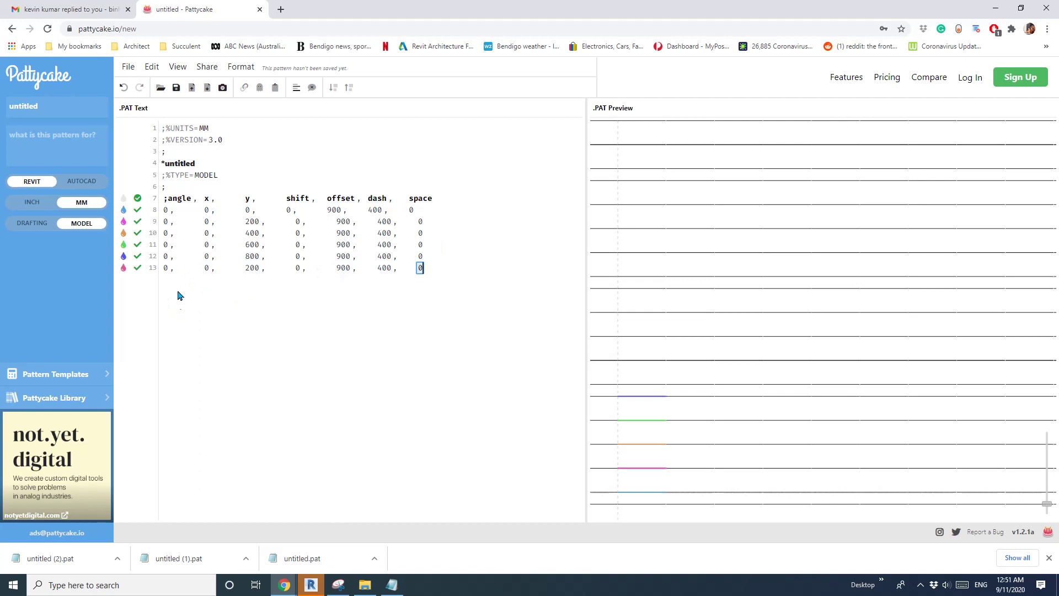
pyautogui.write('9')
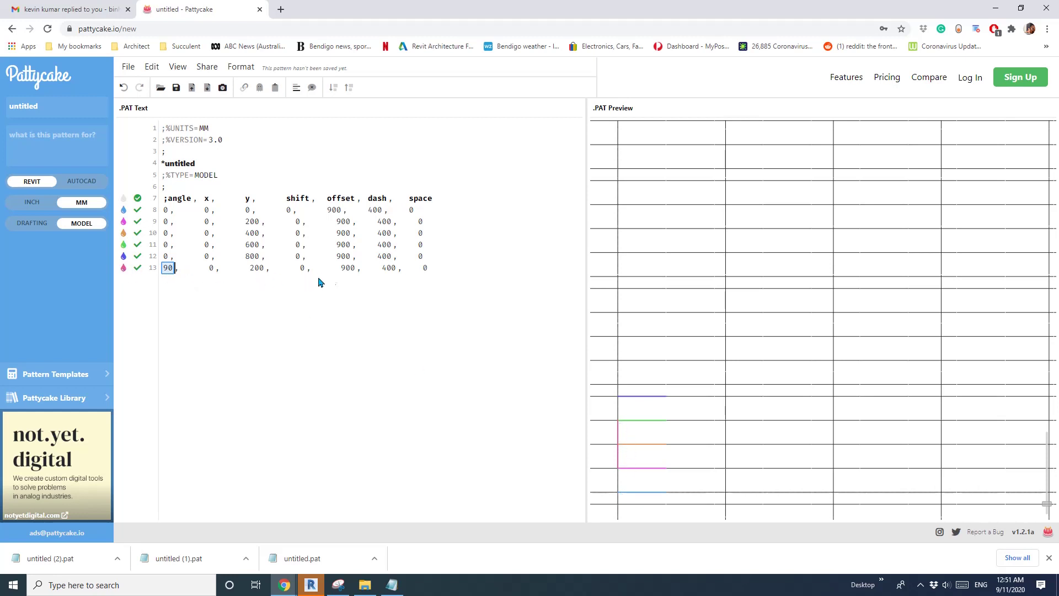
pyautogui.doubleClick(254, 268)
pyautogui.write('0')
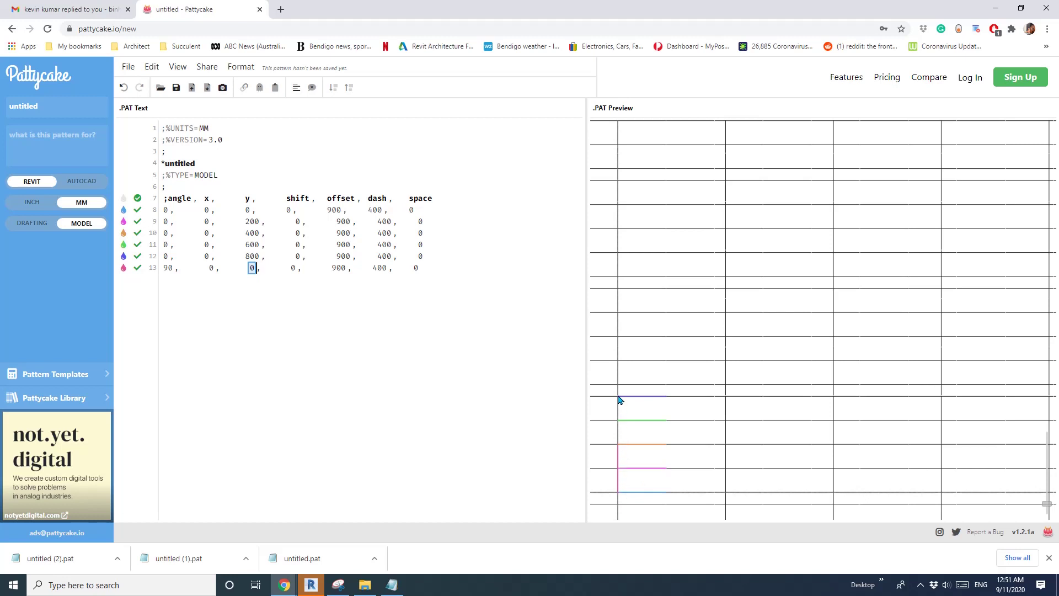
# Set the 90-degree line's offset to 400 and its dash to 900
pyautogui.click(340, 268)
pyautogui.doubleClick(338, 267)
pyautogui.write('400')
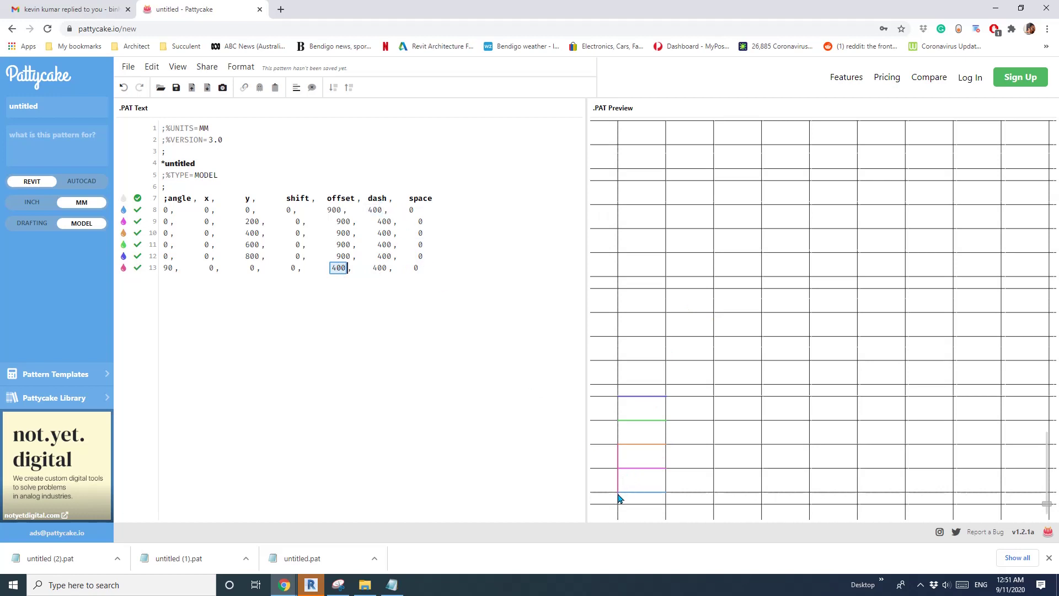
pyautogui.doubleClick(379, 267)
pyautogui.write('900')
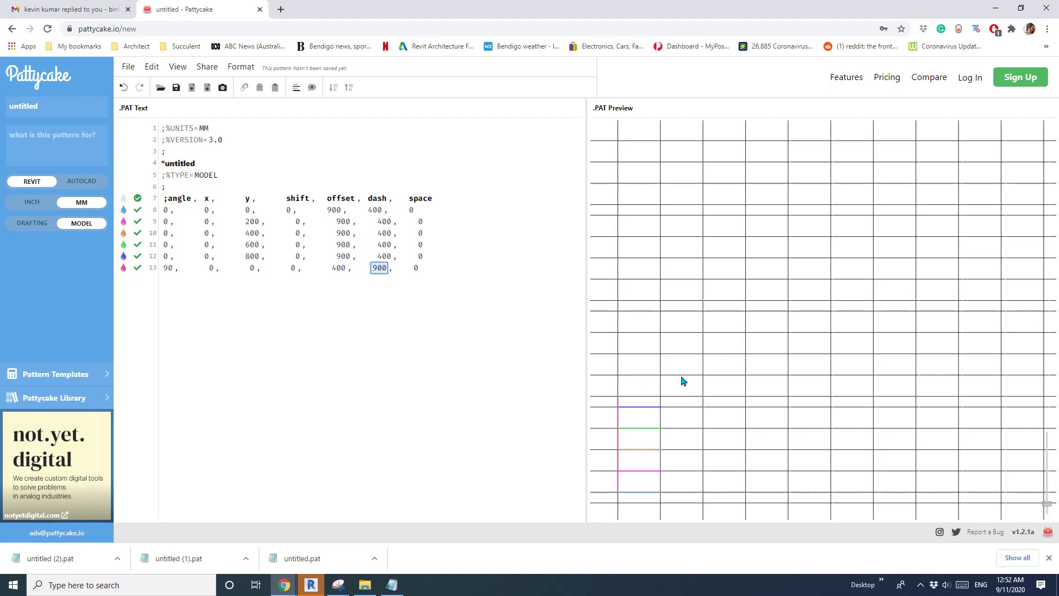
pyautogui.click(438, 264)
# Switch to Revit and examine the wall's block and thin-course pattern in the North elevation
pyautogui.click(311, 585)
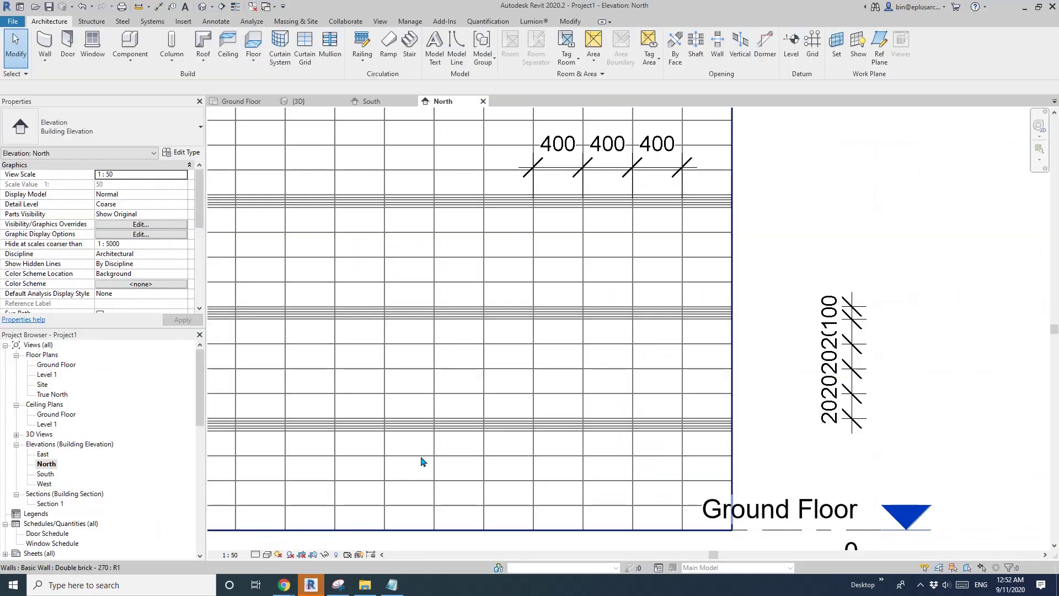
pyautogui.scroll(-4, 661, 334)
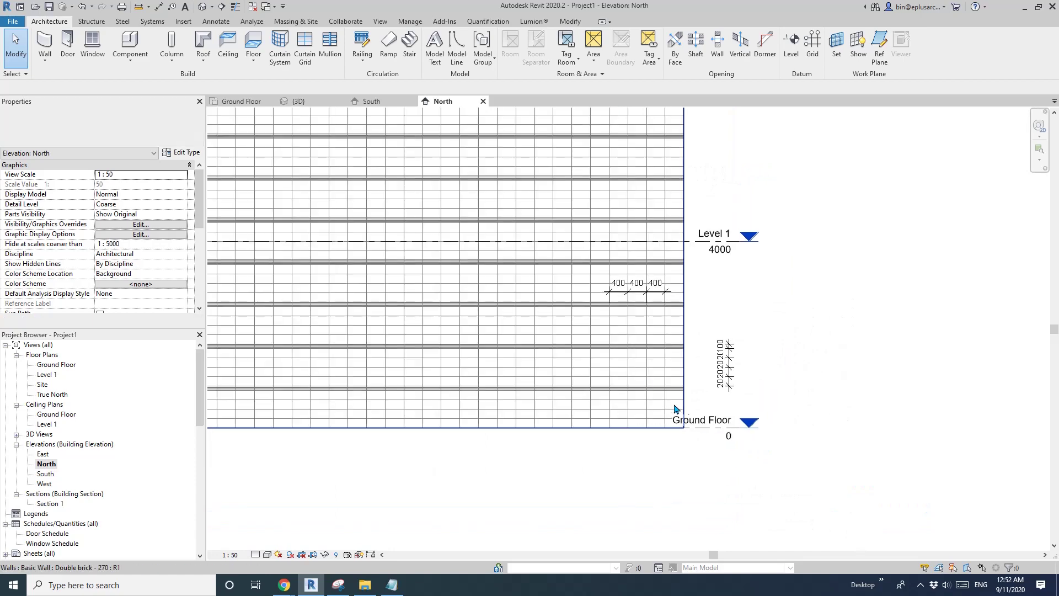
pyautogui.scroll(2, 674, 401)
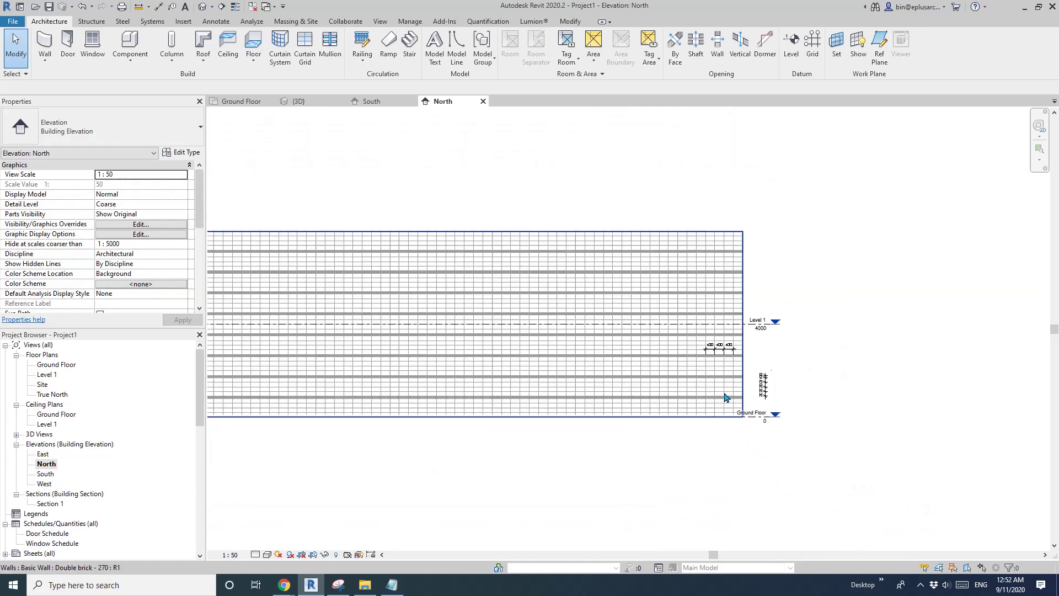
pyautogui.scroll(2, 720, 386)
pyautogui.moveTo(284, 585)
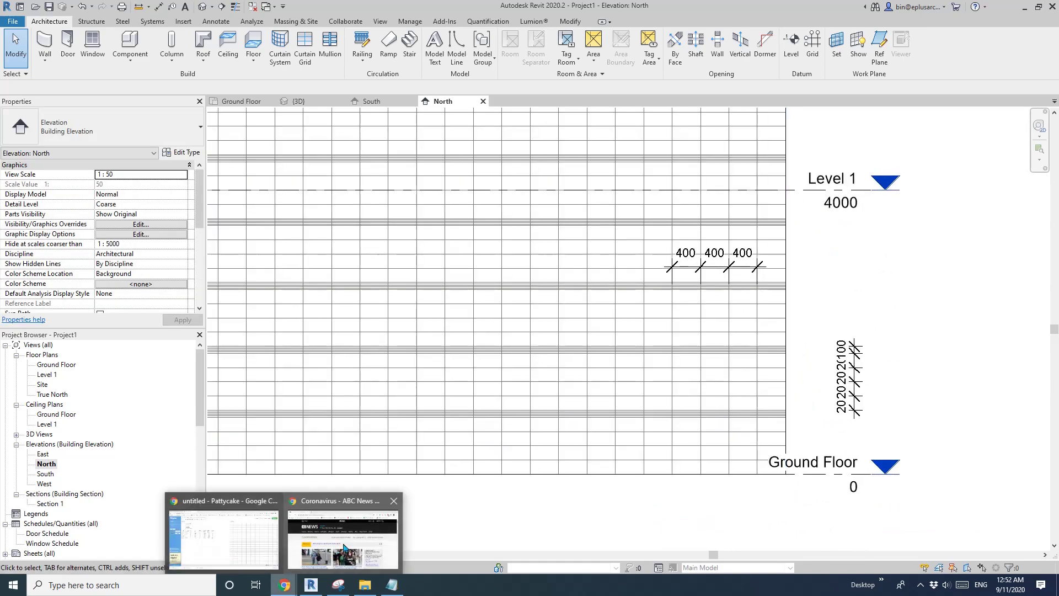
# Switch to Pattycake in Chrome and copy the pattern line with y origin 800
pyautogui.click(240, 538)
pyautogui.click(429, 209)
pyautogui.moveTo(429, 209); pyautogui.dragTo(423, 245)
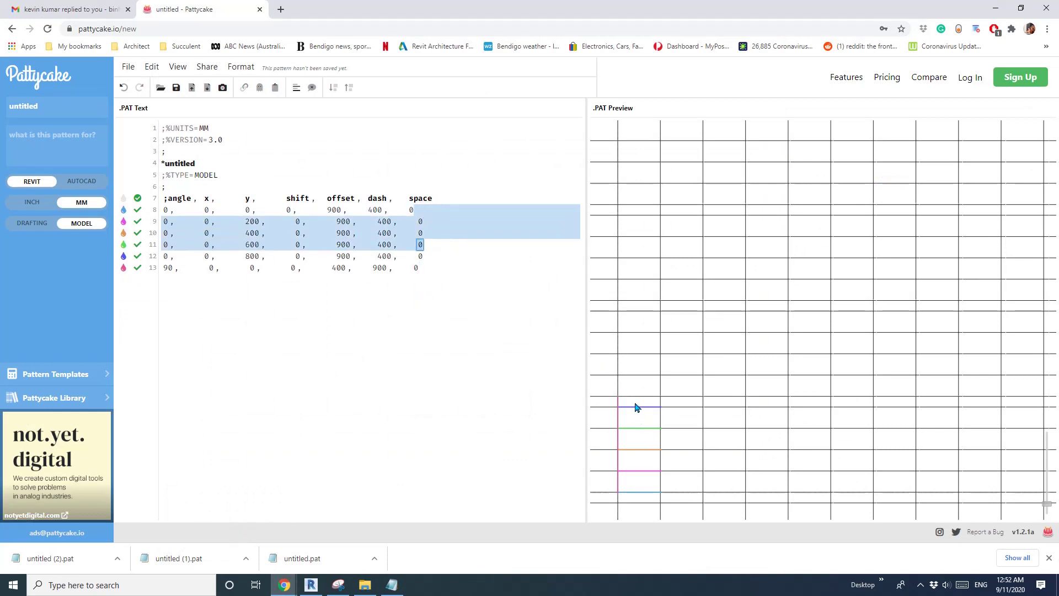
pyautogui.click(361, 259)
pyautogui.moveTo(422, 256); pyautogui.dragTo(165, 257)
pyautogui.hotkey('ctrl', 'c')
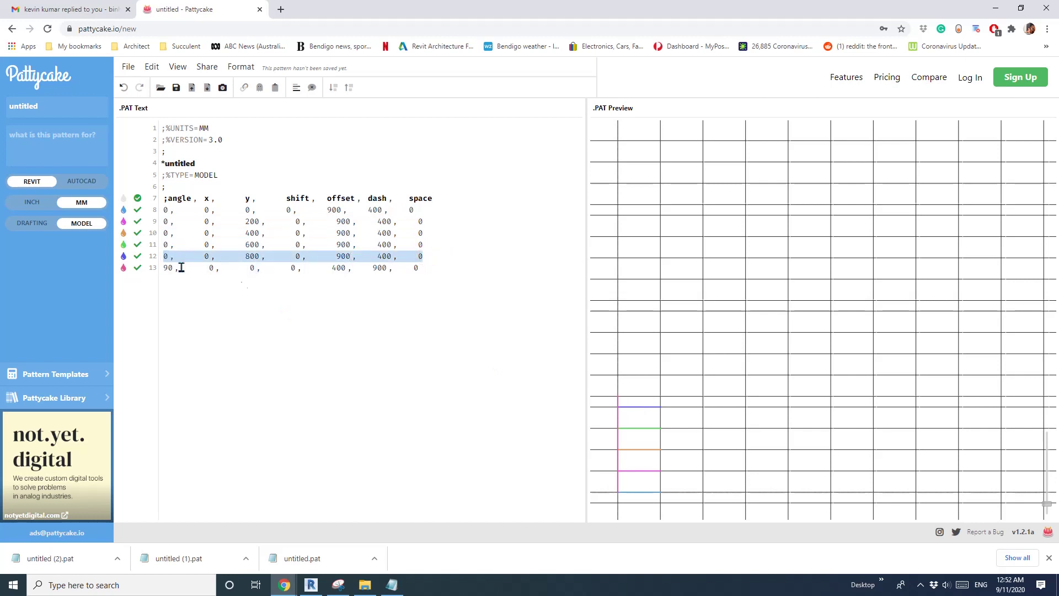
# Paste the copied line directly below the 800 line and set its y origin to 820
pyautogui.click(432, 257)
pyautogui.press('Return')
pyautogui.hotkey('ctrl', 'v')
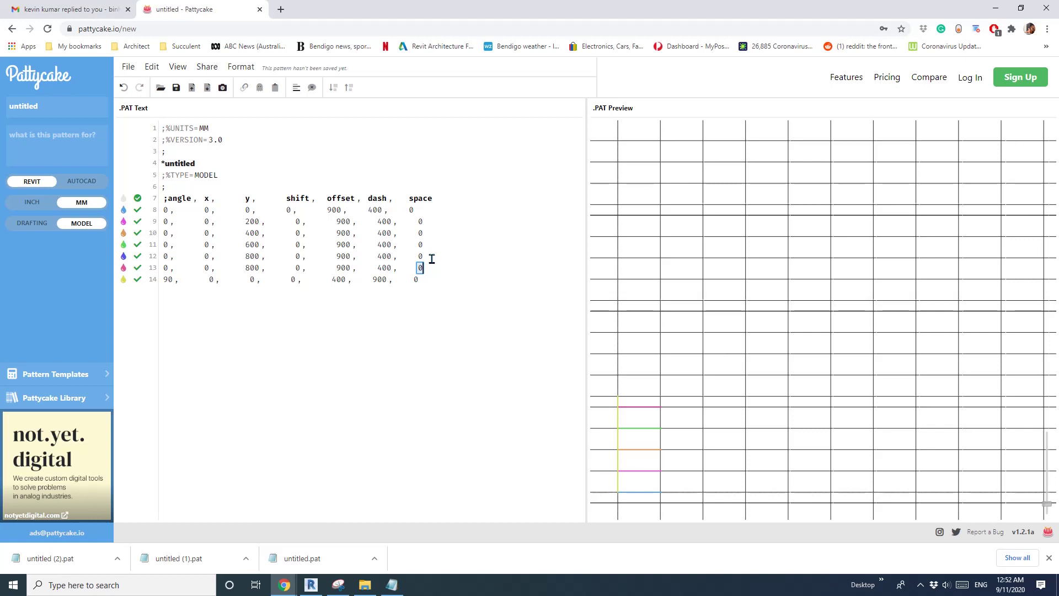
pyautogui.doubleClick(251, 268)
pyautogui.write('820')
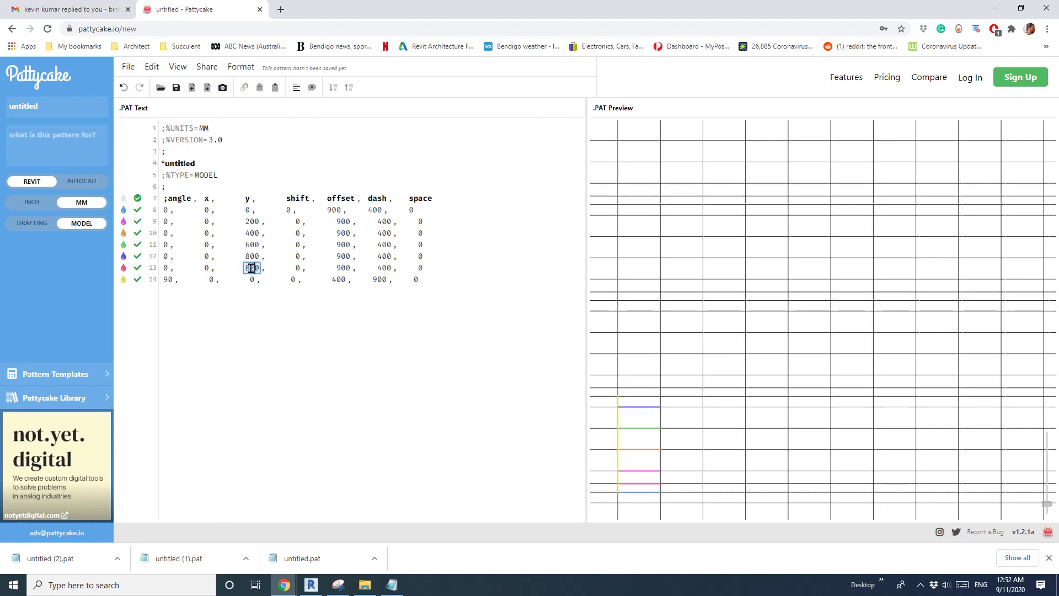
# Paste another copy of the pattern line below the 820 line and set its y origin to 840
pyautogui.click(440, 271)
pyautogui.press('Return')
pyautogui.hotkey('ctrl', 'v')
pyautogui.doubleClick(254, 280)
pyautogui.write('840')
# Paste another copy of the pattern line below the 840 line and set its y origin to 860
pyautogui.click(425, 279)
pyautogui.press('Return')
pyautogui.hotkey('ctrl', 'v')
pyautogui.doubleClick(254, 291)
pyautogui.write('860')
# Paste a final copy of the pattern line below the 860 line and set its y origin to 880
pyautogui.click(435, 289)
pyautogui.press('Return')
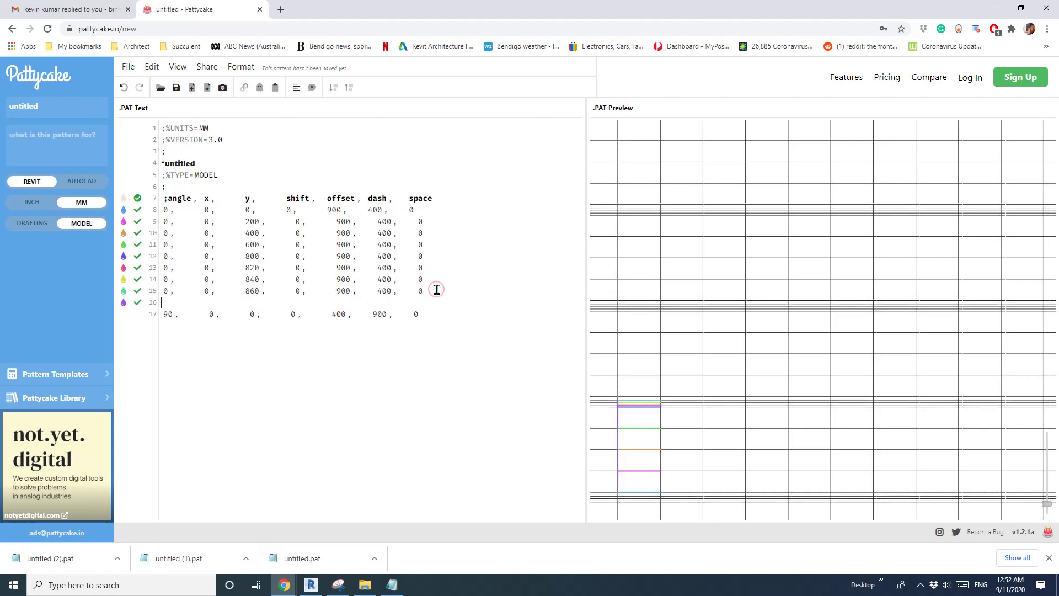
pyautogui.hotkey('ctrl', 'v')
pyautogui.doubleClick(252, 302)
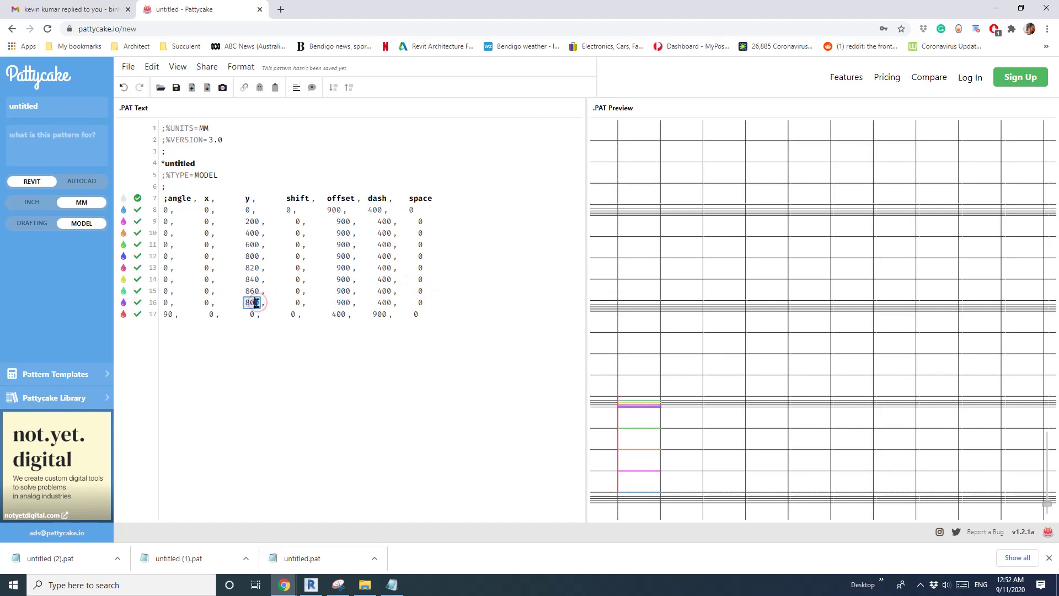
pyautogui.write('880')
pyautogui.click(439, 343)
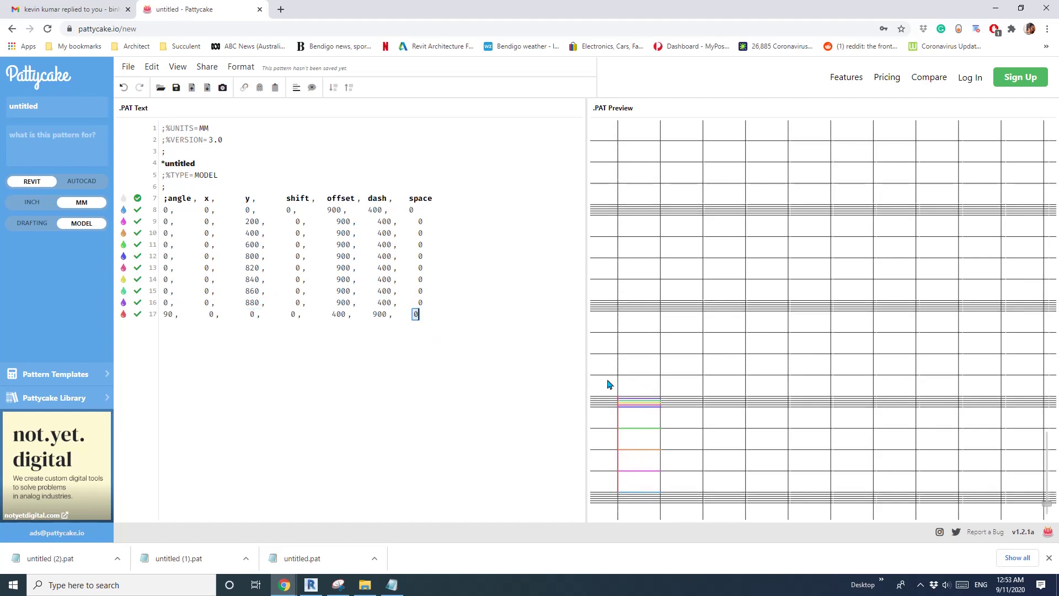
# Download the finished pattern as a Revit .PAT file
pyautogui.click(338, 313)
pyautogui.click(128, 67)
pyautogui.click(153, 307)
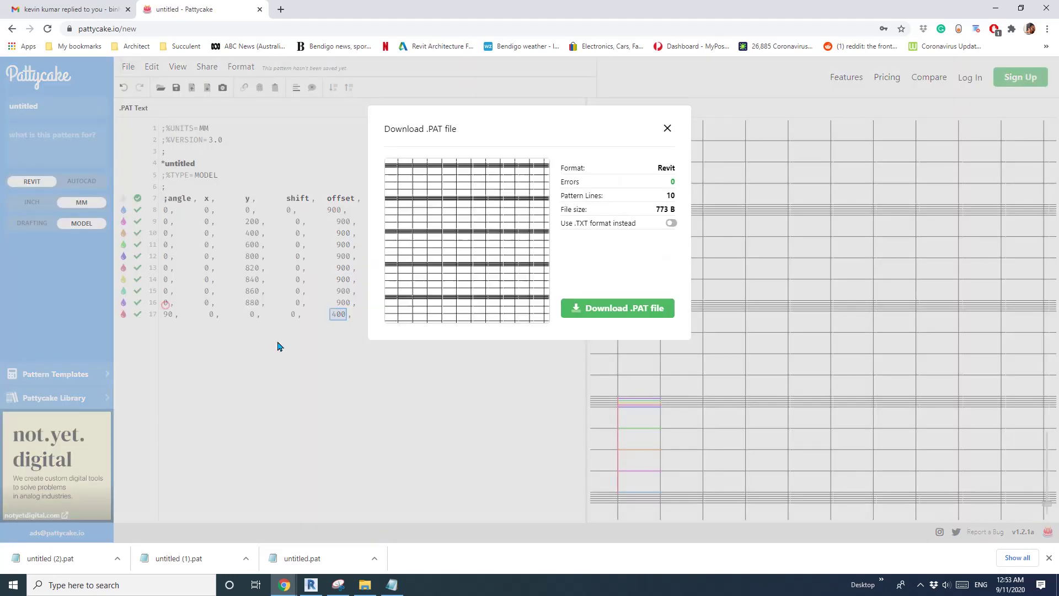
pyautogui.click(633, 307)
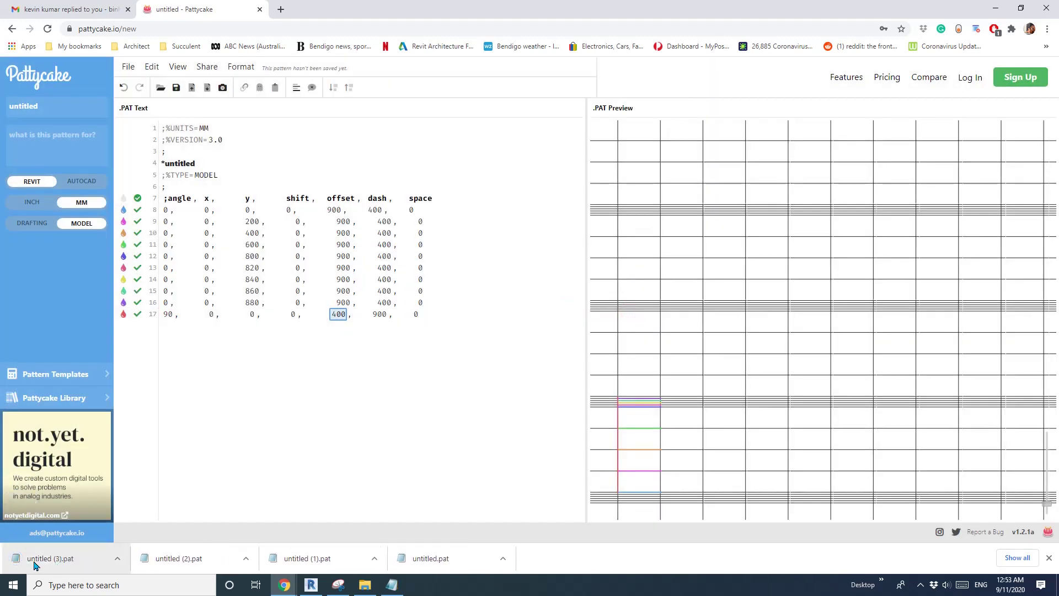
# Switch to Revit and open the Ground Floor plan
pyautogui.click(310, 585)
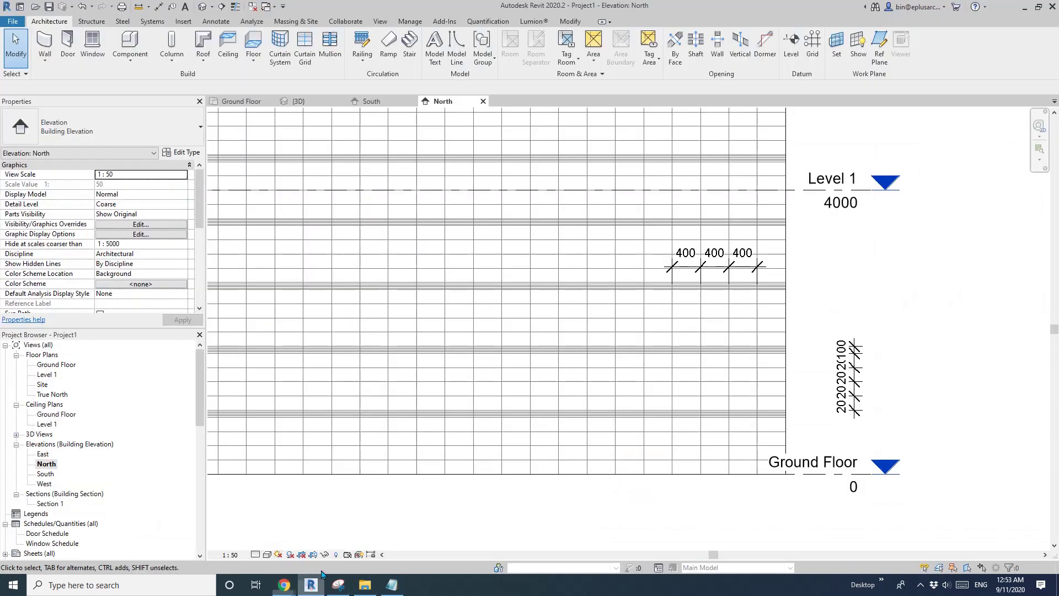
pyautogui.scroll(-3, 438, 300)
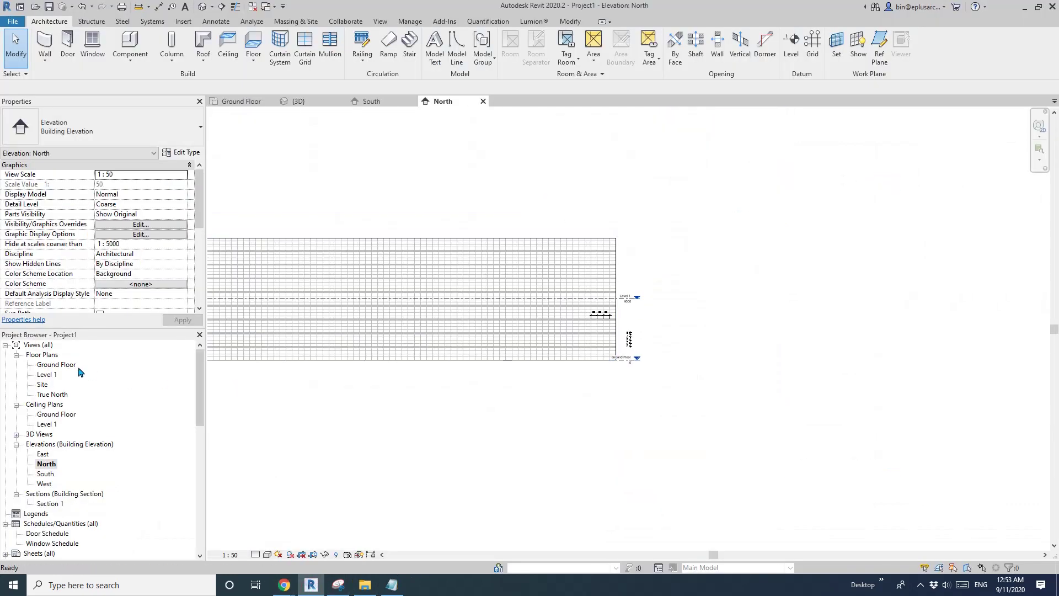
pyautogui.doubleClick(57, 365)
# Draw a straight horizontal wall about 13000 mm long below the section line in the Ground Floor plan
pyautogui.press('w')
pyautogui.press('a')
pyautogui.scroll(2, 521, 355)
pyautogui.click(456, 358)
pyautogui.click(556, 358)
pyautogui.press('Escape')
pyautogui.press('Escape')
# Change the new wall's type to Generic 100mm Wall
pyautogui.click(518, 359)
pyautogui.click(178, 123)
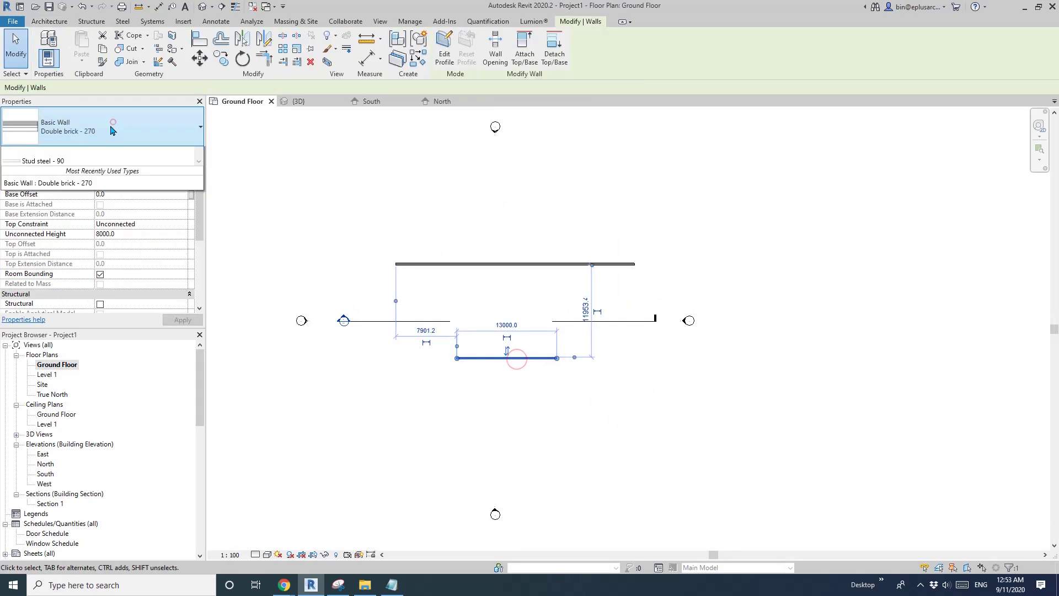
pyautogui.click(56, 350)
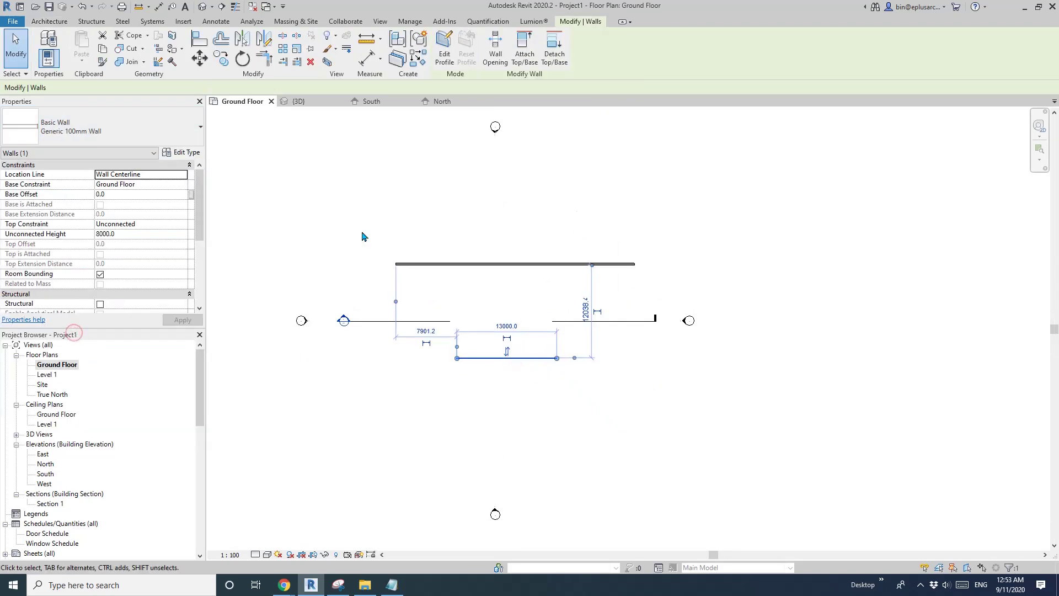
# Open the material of the Generic 100mm Wall's structure layer and create a new material for it
pyautogui.click(180, 153)
pyautogui.click(447, 190)
pyautogui.click(303, 189)
pyautogui.click(333, 188)
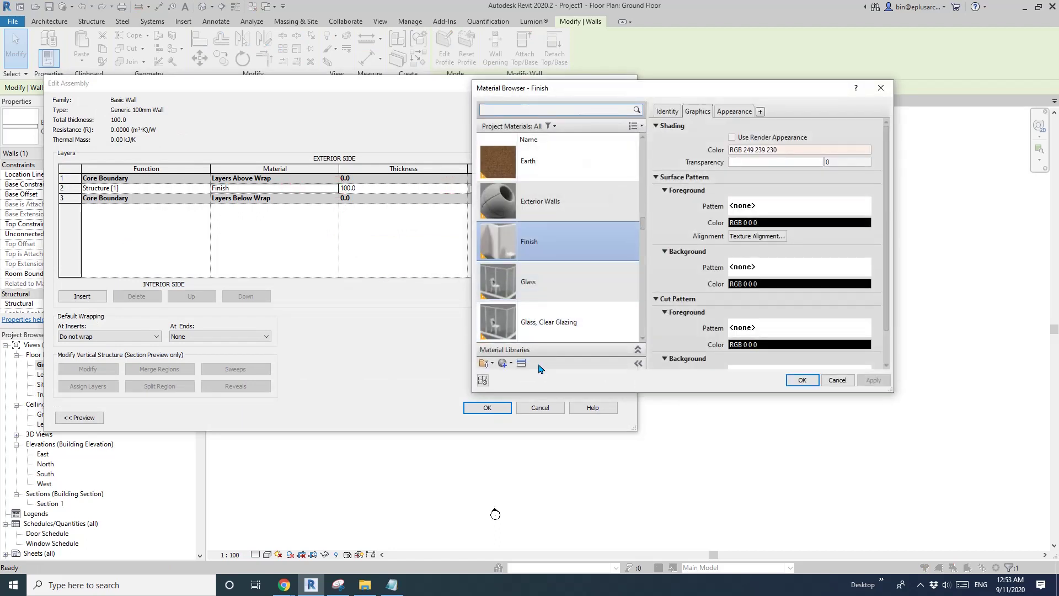
pyautogui.click(511, 362)
pyautogui.click(527, 376)
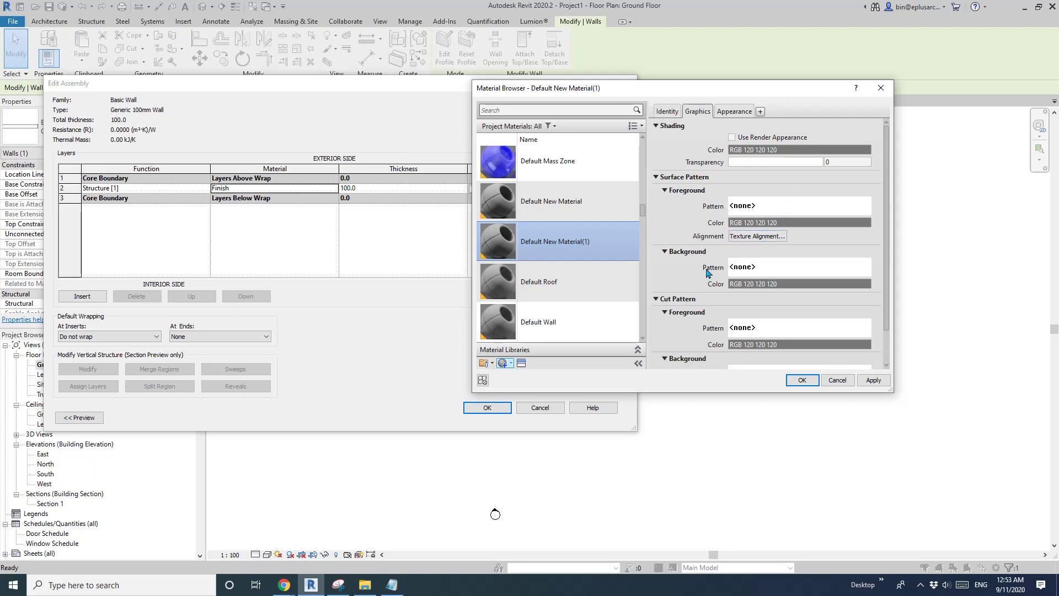
# For the material's foreground surface pattern, start a custom model pattern and import untitled (3).pat from Downloads
pyautogui.click(782, 212)
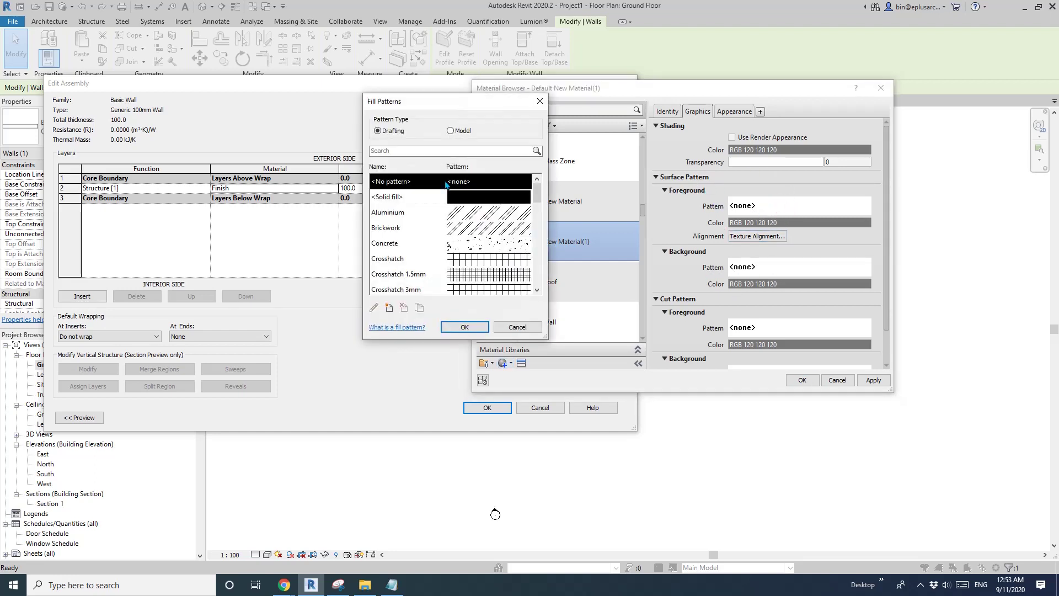
pyautogui.click(451, 131)
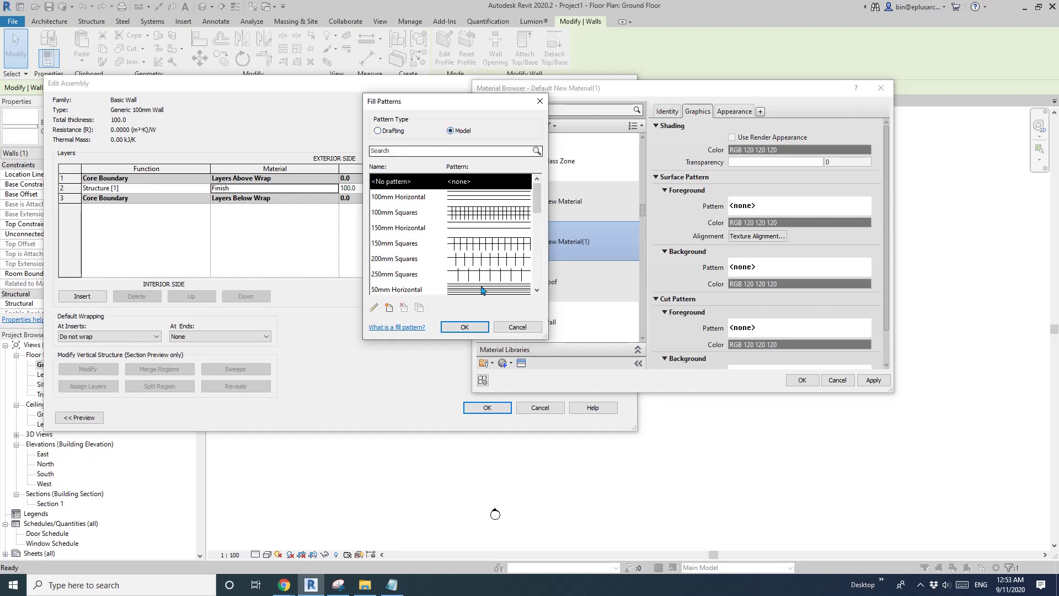
pyautogui.click(390, 309)
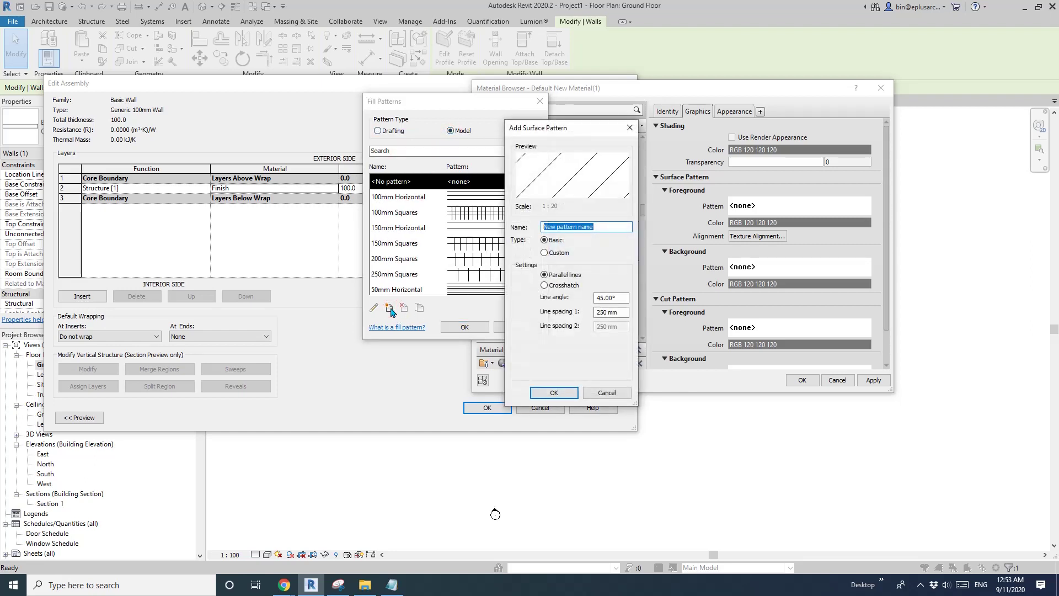
pyautogui.click(551, 253)
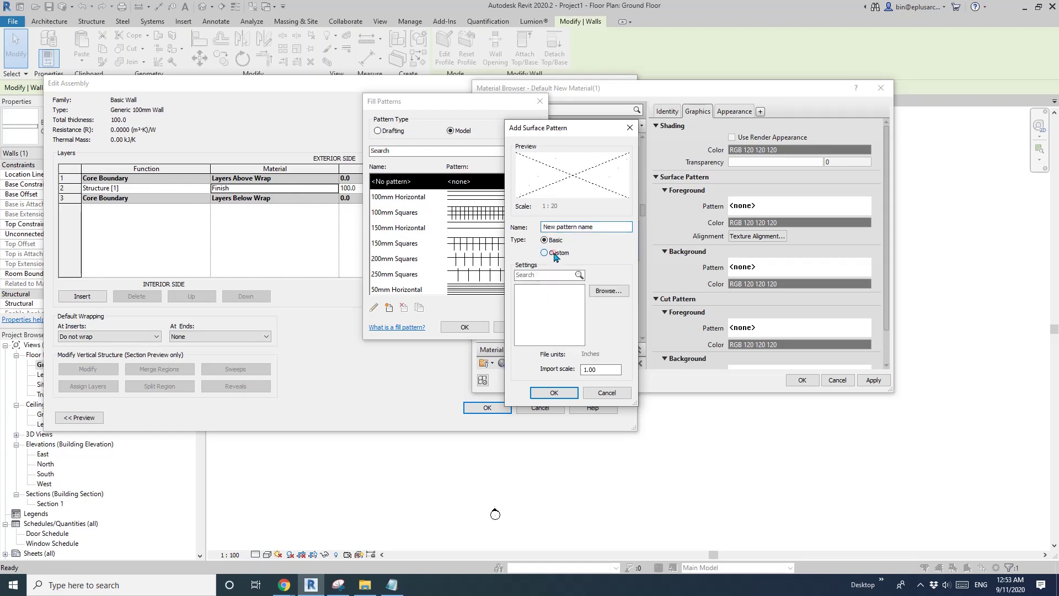
pyautogui.click(609, 292)
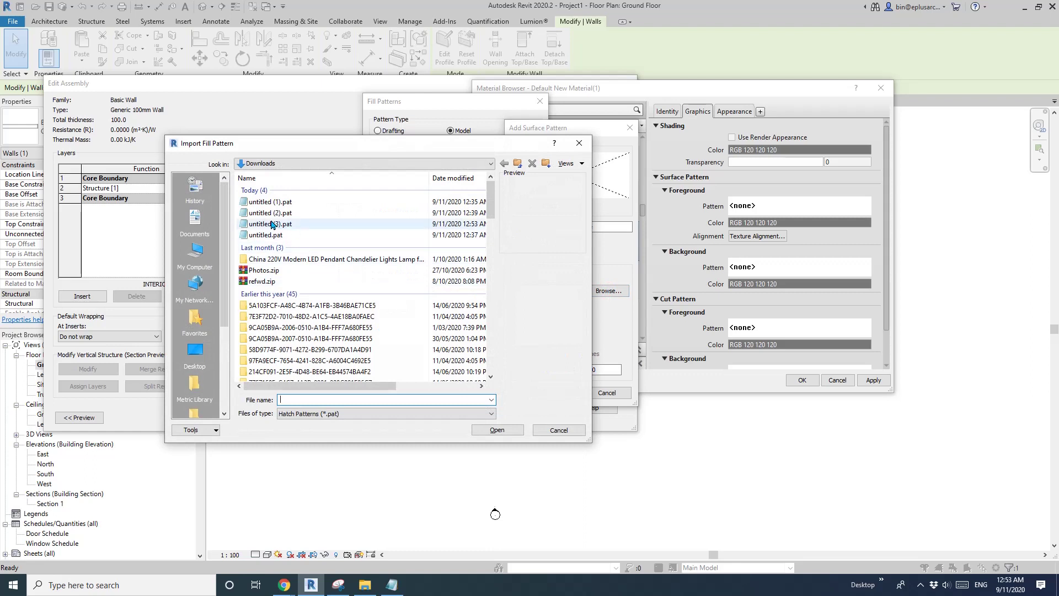
pyautogui.click(281, 226)
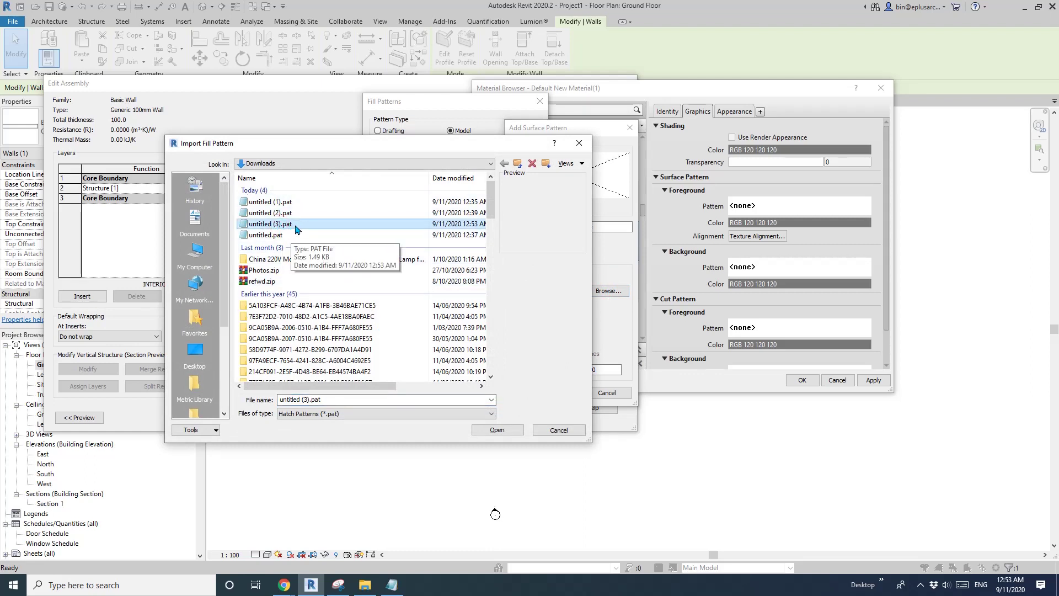
pyautogui.click(500, 430)
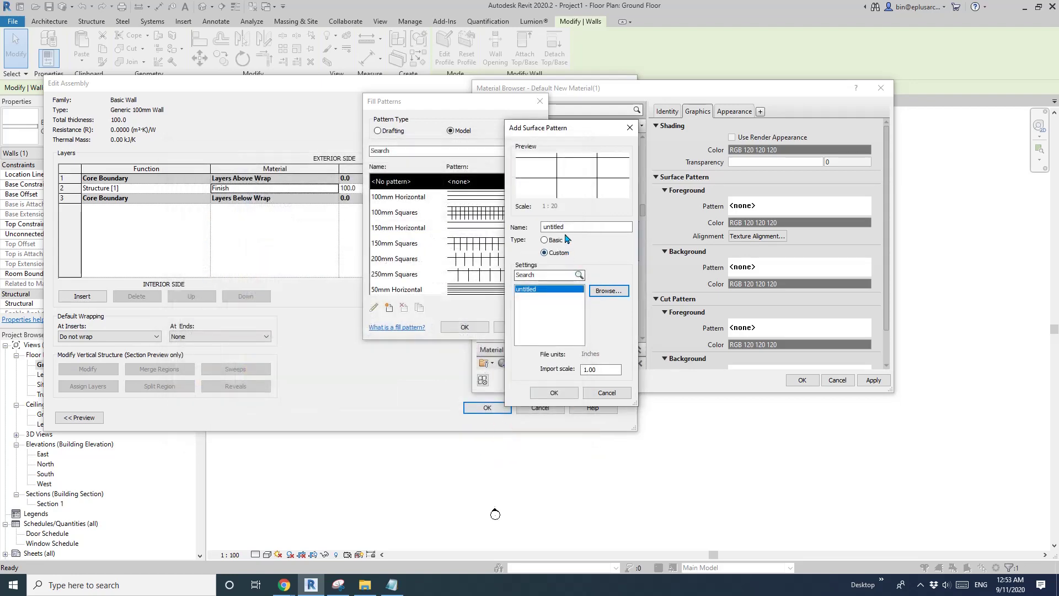
# Name the imported surface pattern aadfasfsa and add it to the model fill patterns
pyautogui.click(554, 392)
pyautogui.click(597, 292)
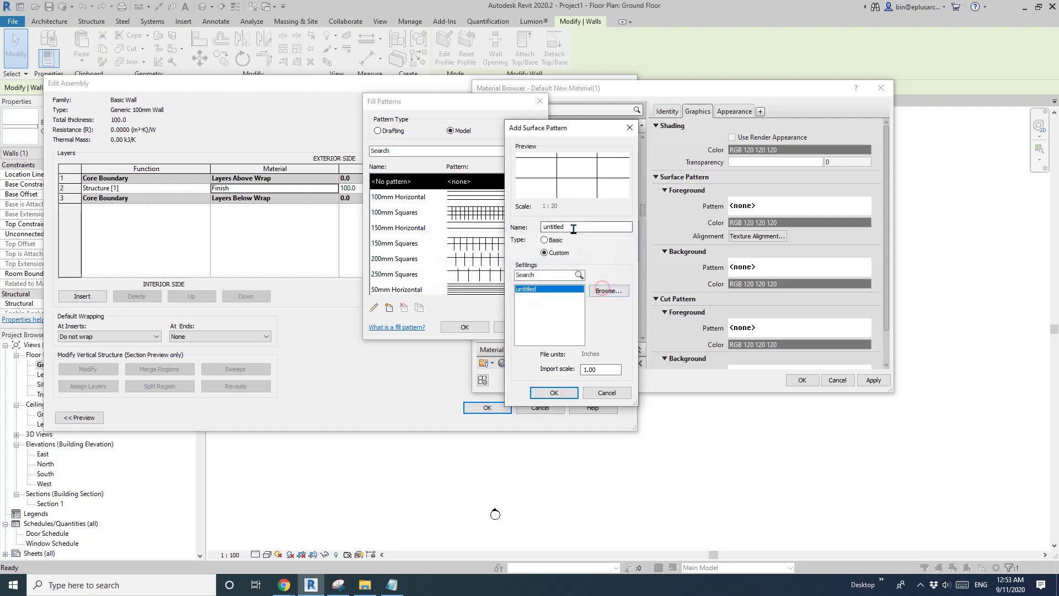
pyautogui.write('aadfasfsa')
pyautogui.click(554, 392)
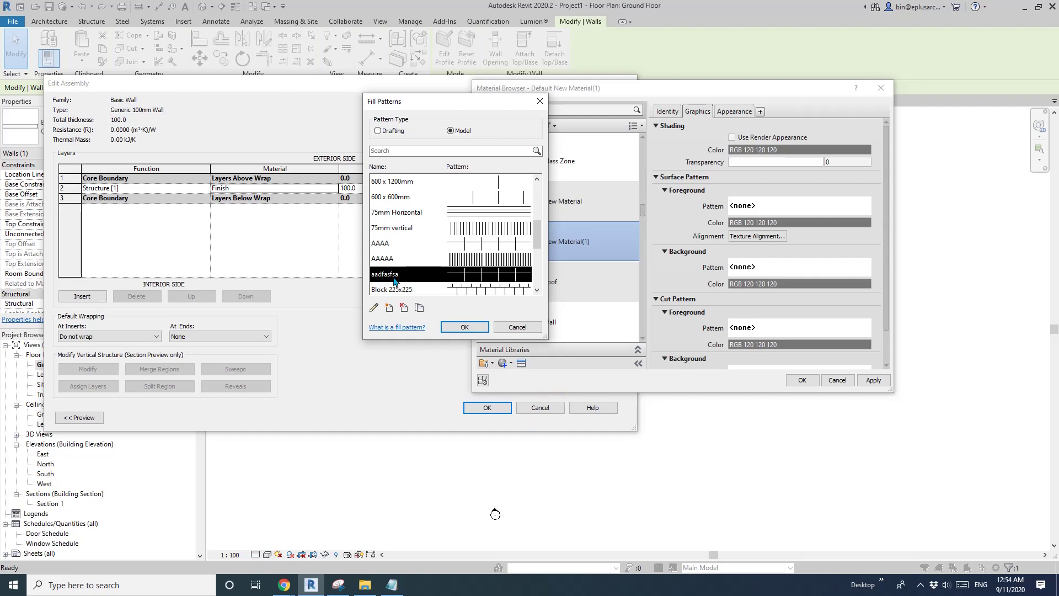
# Apply the aadfasfsa pattern to the new material and accept the material in the wall type's structure
pyautogui.click(464, 327)
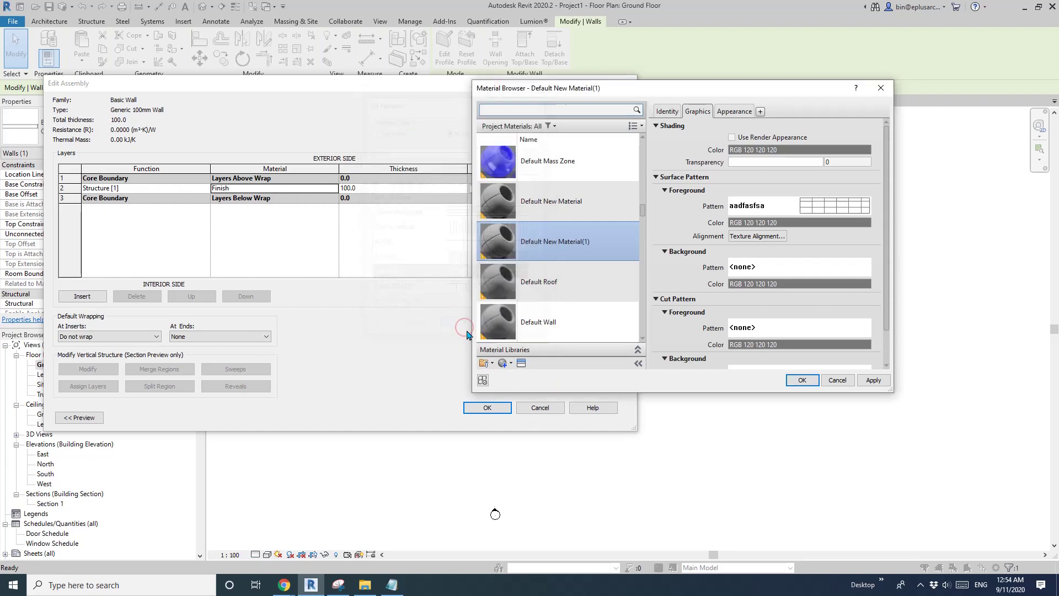
pyautogui.click(804, 380)
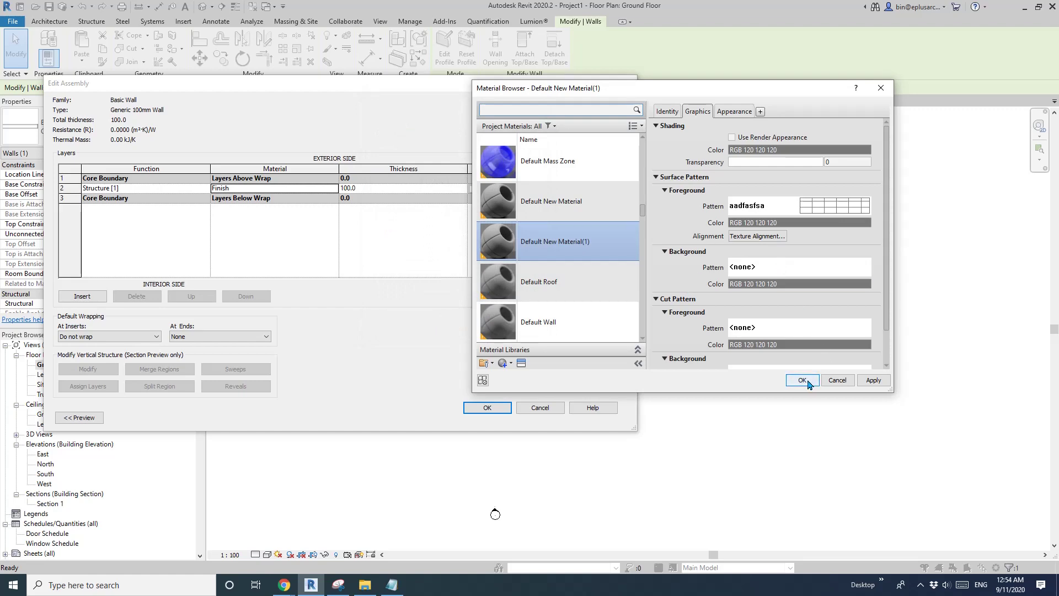
pyautogui.click(488, 408)
pyautogui.click(491, 415)
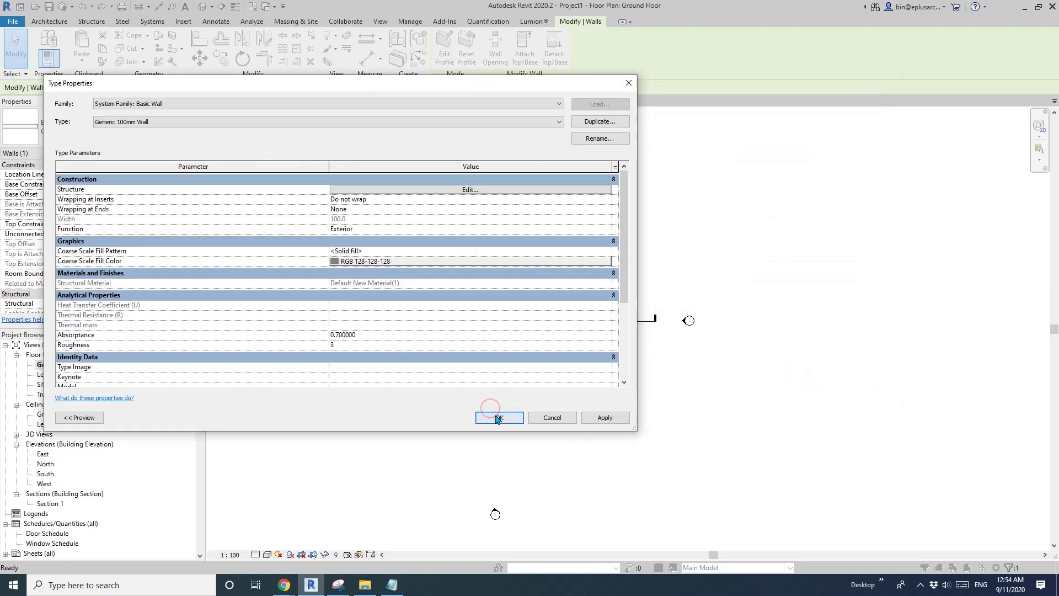
# Open the 3D view and examine the imported pattern on the Generic 100mm wall, comparing it with the original wall
pyautogui.click(203, 7)
pyautogui.keyDown('shift'); pyautogui.moveTo(606, 279); pyautogui.dragTo(586, 298, button='middle'); pyautogui.keyUp('shift')
pyautogui.click(615, 275)
pyautogui.press('Escape')
pyautogui.click(420, 235)
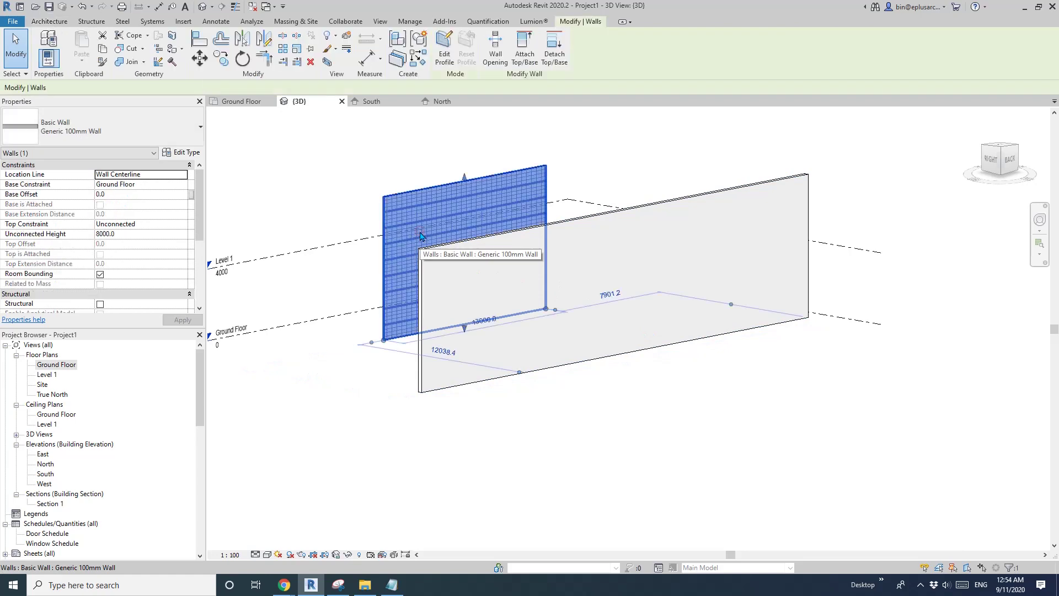
pyautogui.keyDown('shift'); pyautogui.moveTo(413, 293); pyautogui.dragTo(532, 286, button='middle'); pyautogui.keyUp('shift')
pyautogui.scroll(2, 531, 287)
pyautogui.press('Escape')
pyautogui.scroll(5, 757, 402)
pyautogui.scroll(-2, 757, 402)
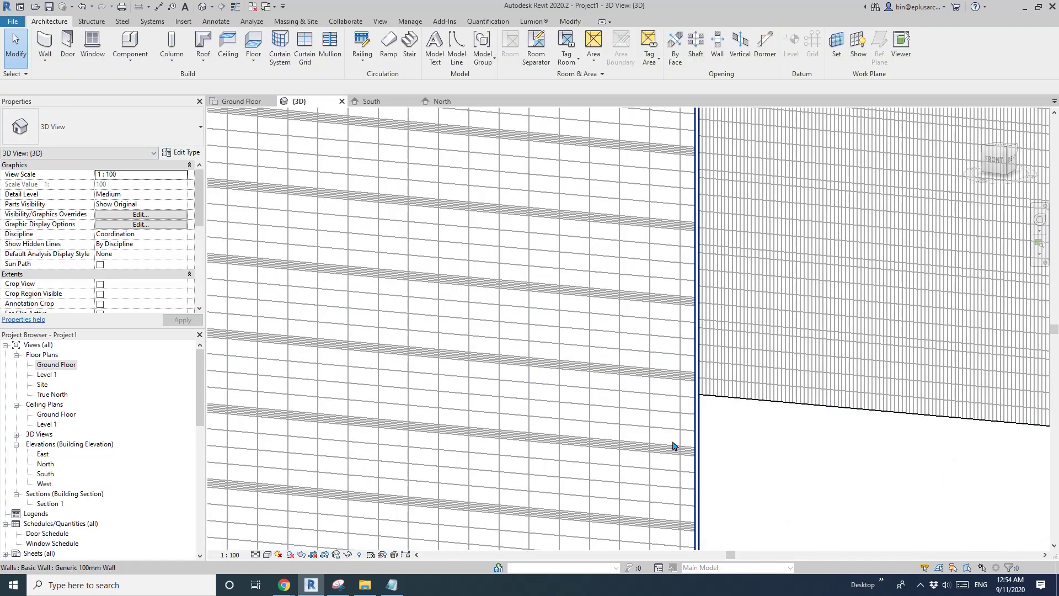
pyautogui.scroll(-3, 720, 406)
pyautogui.keyDown('shift'); pyautogui.moveTo(721, 405); pyautogui.dragTo(750, 449, button='middle'); pyautogui.keyUp('shift')
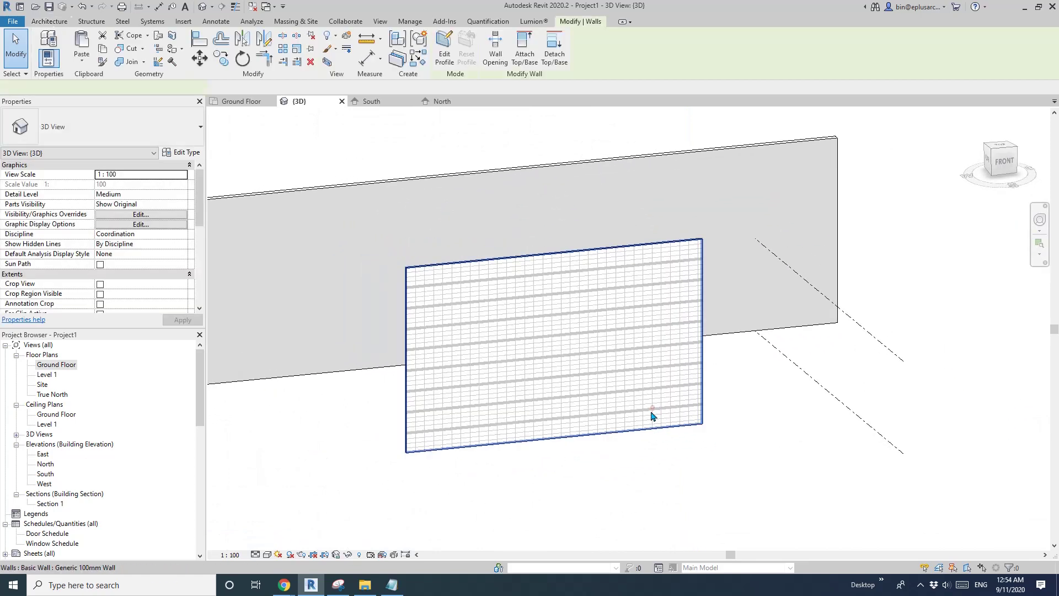
# Delete the long original double-brick wall, keeping only the Generic 100mm wall in the 3D view
pyautogui.click(650, 416)
pyautogui.keyDown('shift'); pyautogui.moveTo(650, 416); pyautogui.dragTo(673, 463, button='middle'); pyautogui.keyUp('shift')
pyautogui.press('Delete')
pyautogui.scroll(2, 568, 320)
pyautogui.click(525, 379)
pyautogui.click(385, 508)
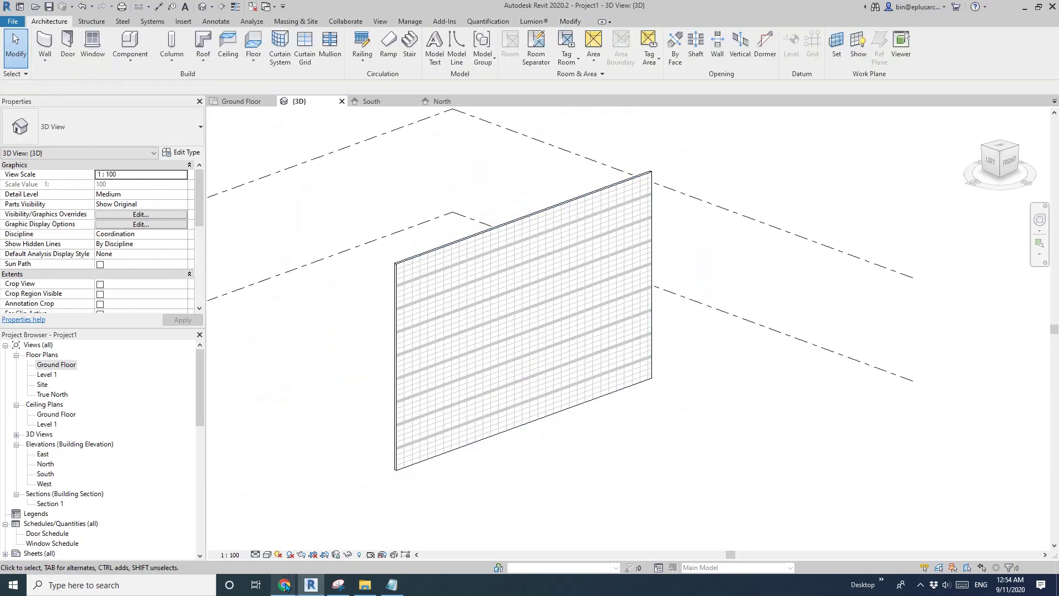
# Switch to Pattycake and review its options for creating new patterns and managing files
pyautogui.moveTo(284, 585)
pyautogui.click(247, 535)
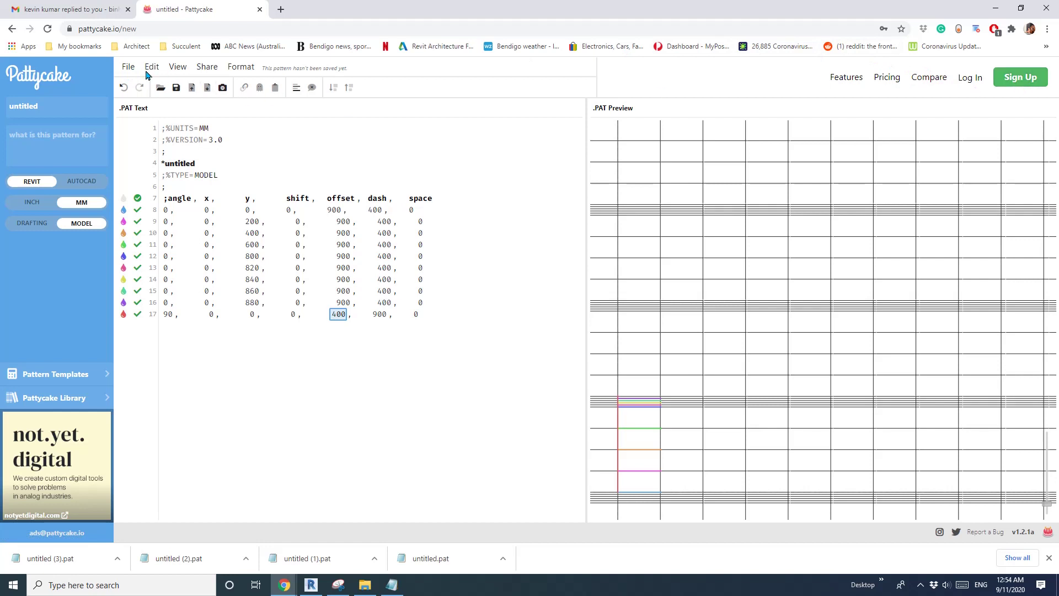
pyautogui.click(128, 67)
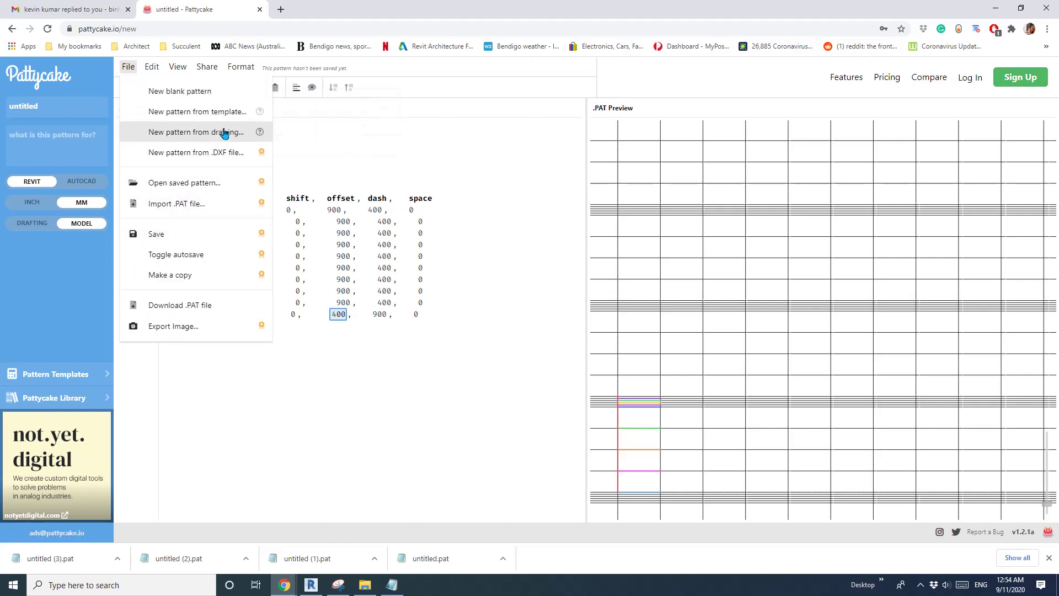
pyautogui.click(452, 408)
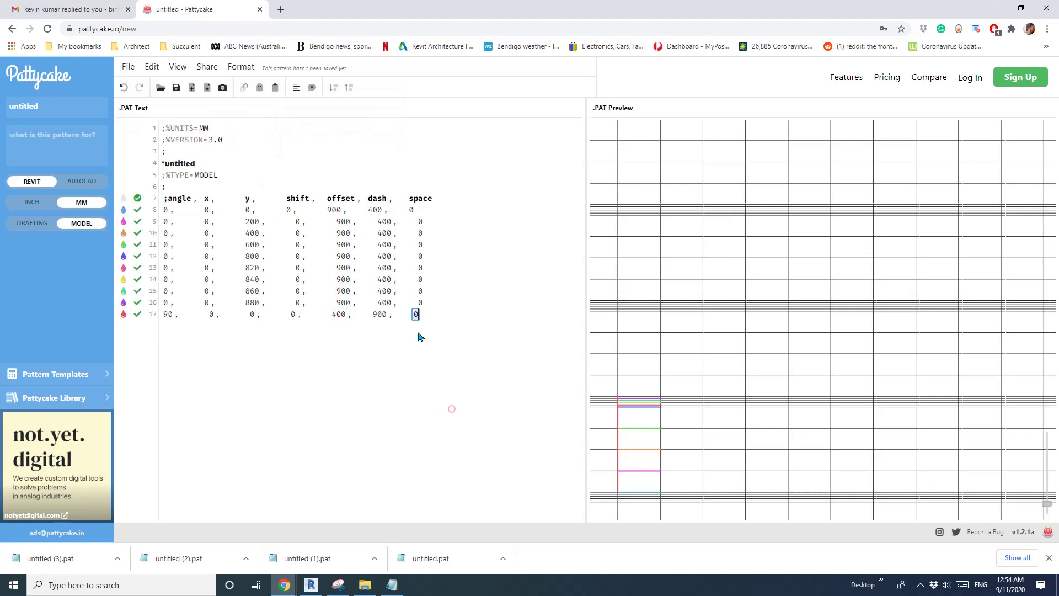
# Switch back to Revit and inspect the block and thin-course pattern on the wall from several 3D angles
pyautogui.click(312, 585)
pyautogui.moveTo(556, 435)
pyautogui.keyDown('shift'); pyautogui.mouseDown(button='middle')
pyautogui.moveTo(572, 445)
pyautogui.moveTo(618, 428)
pyautogui.mouseUp(button='middle'); pyautogui.keyUp('shift')
pyautogui.scroll(3, 574, 444)
pyautogui.moveTo(548, 424); pyautogui.dragTo(553, 443, button='middle')
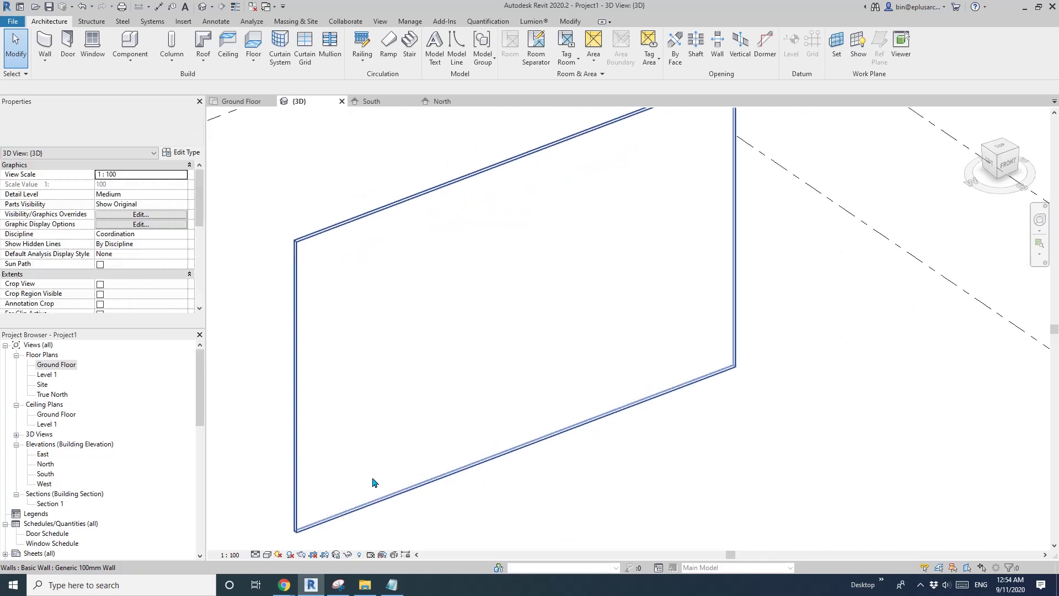
pyautogui.keyDown('shift'); pyautogui.moveTo(465, 437); pyautogui.dragTo(434, 433, button='middle'); pyautogui.keyUp('shift')
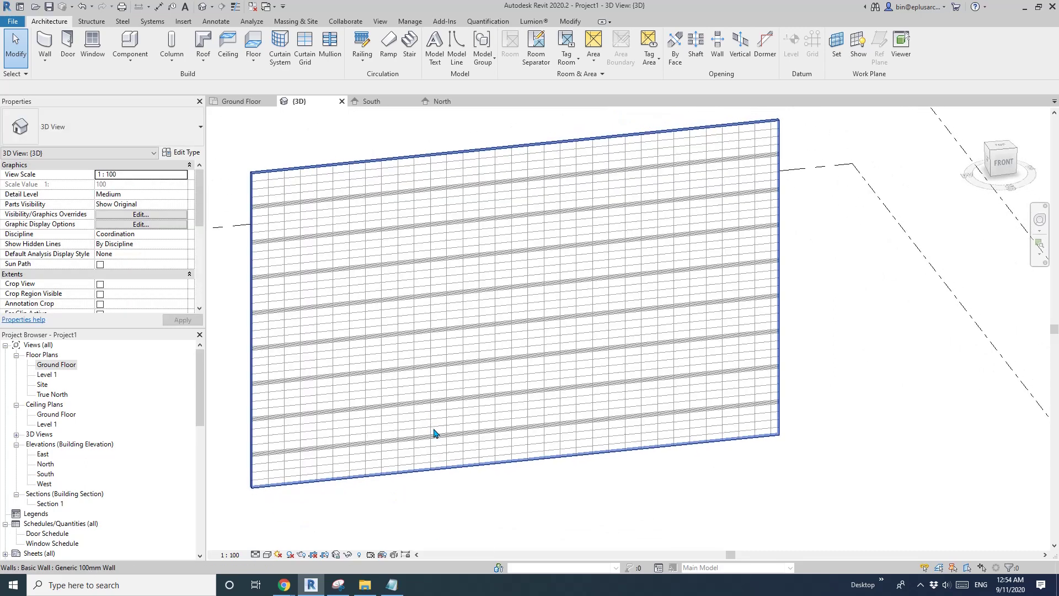
pyautogui.keyDown('shift'); pyautogui.moveTo(518, 499); pyautogui.dragTo(565, 481, button='middle'); pyautogui.keyUp('shift')
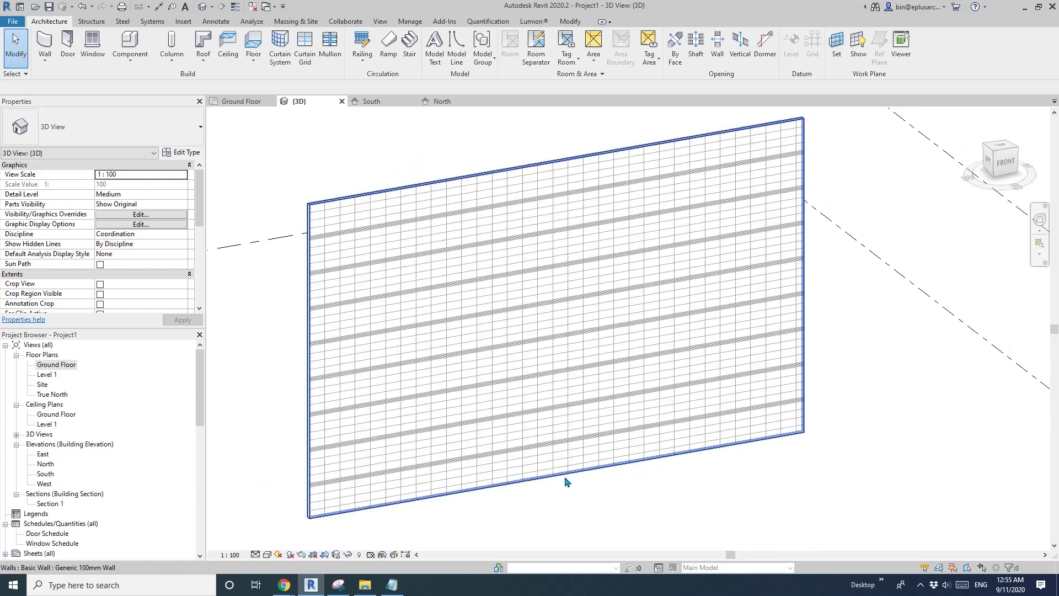
pyautogui.keyDown('shift'); pyautogui.moveTo(555, 440); pyautogui.dragTo(572, 442, button='middle'); pyautogui.keyUp('shift')
pyautogui.click(859, 381)
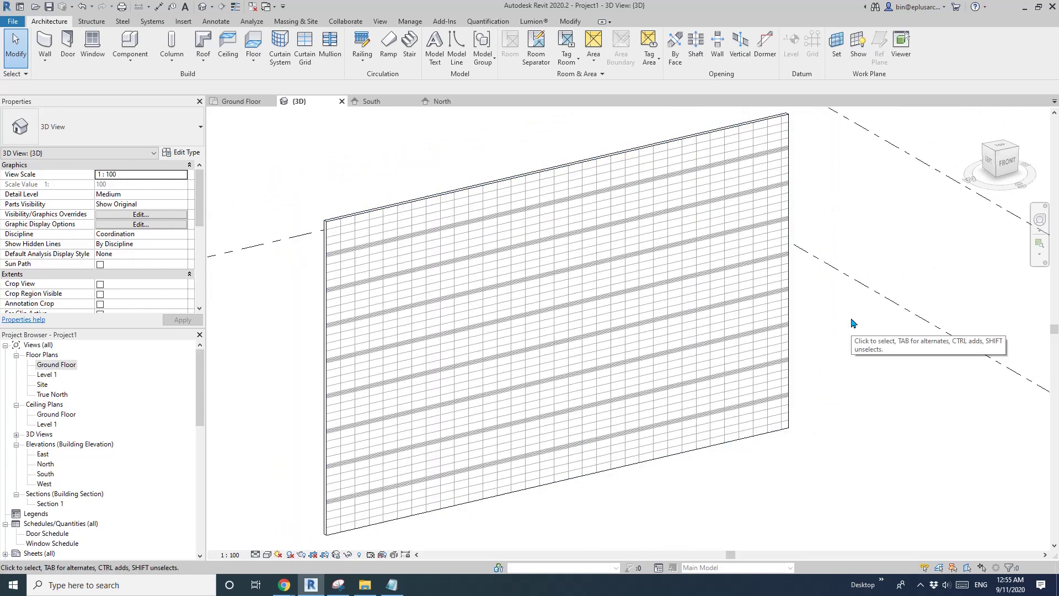